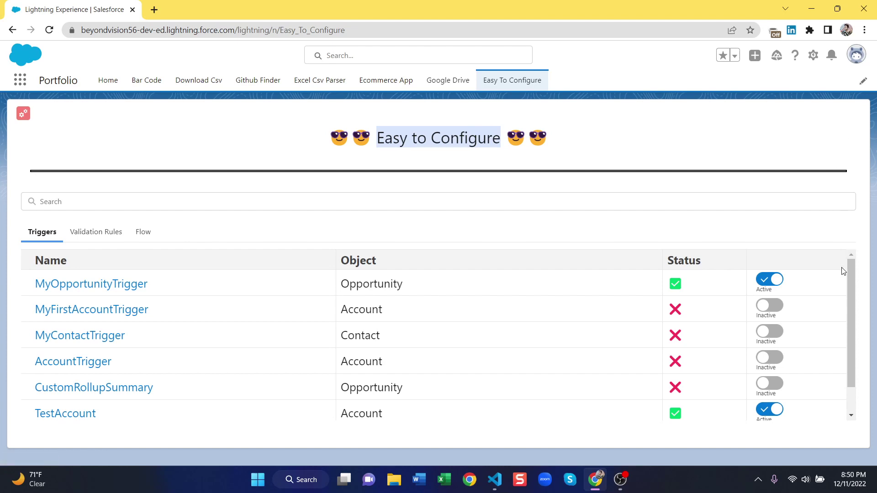
Look through the Triggers, Validation Rules and Flow lists, examining the status of the listed items.
scroll(854, 273, down, 1)
scroll(853, 273, up, 1)
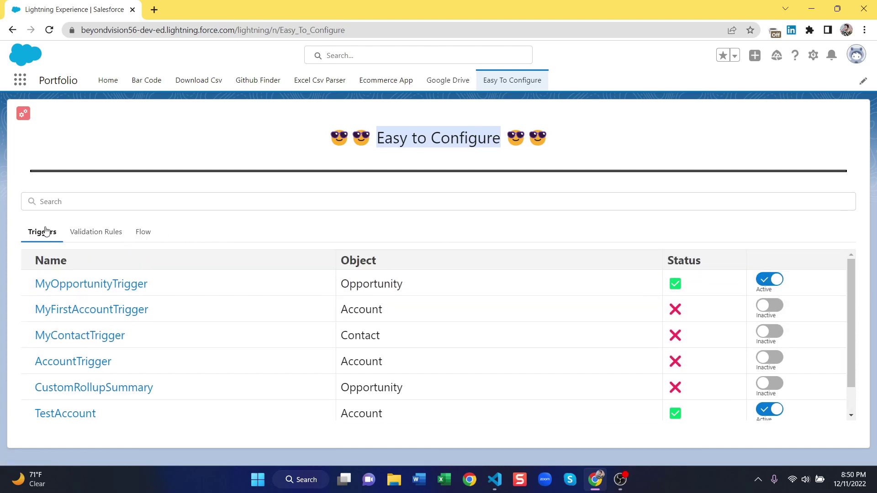
click(96, 233)
click(145, 232)
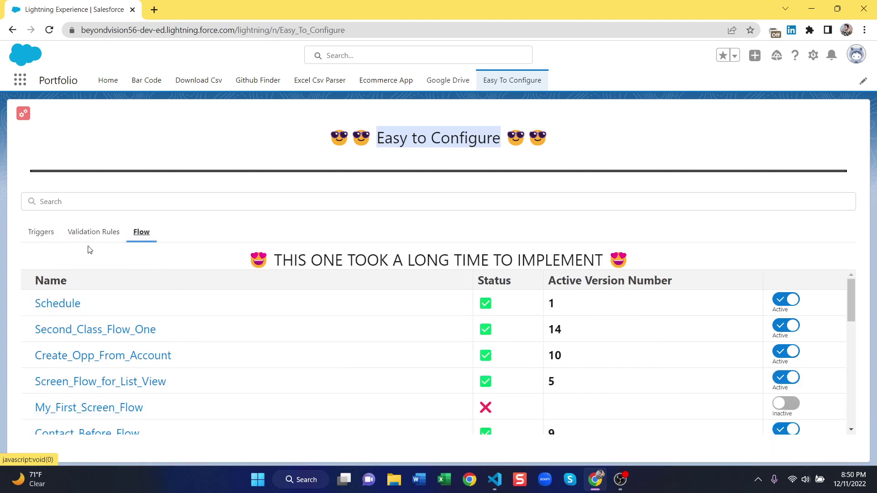
click(50, 235)
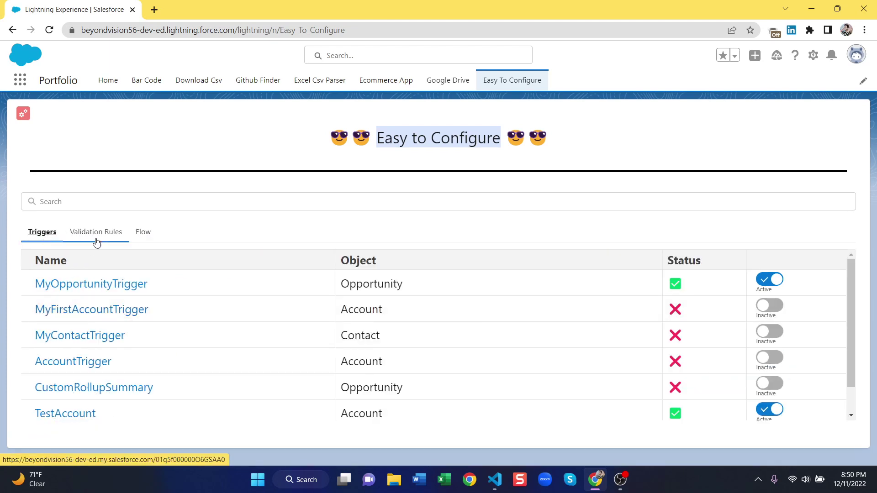
scroll(847, 356, down, 1)
drag(848, 353, 847, 245)
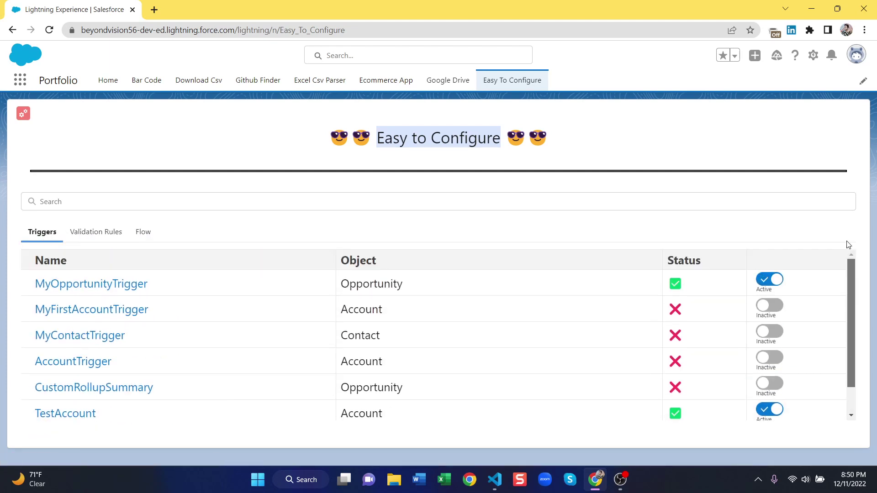
click(698, 280)
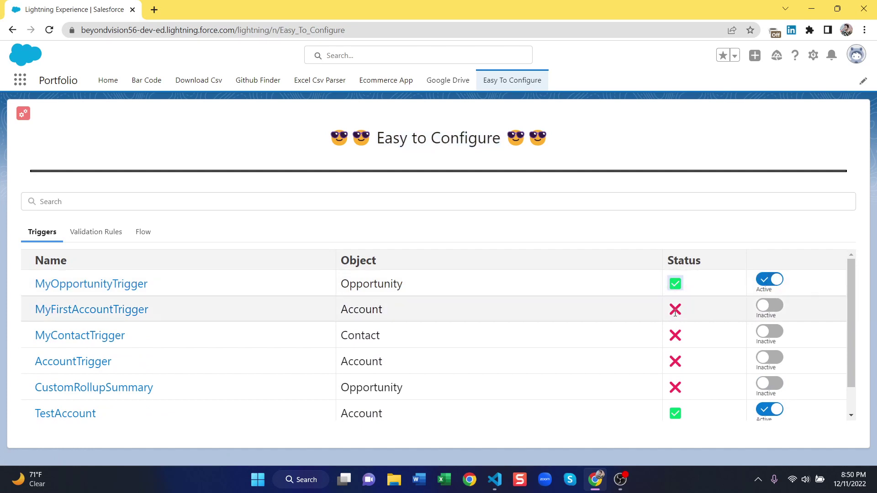
click(95, 231)
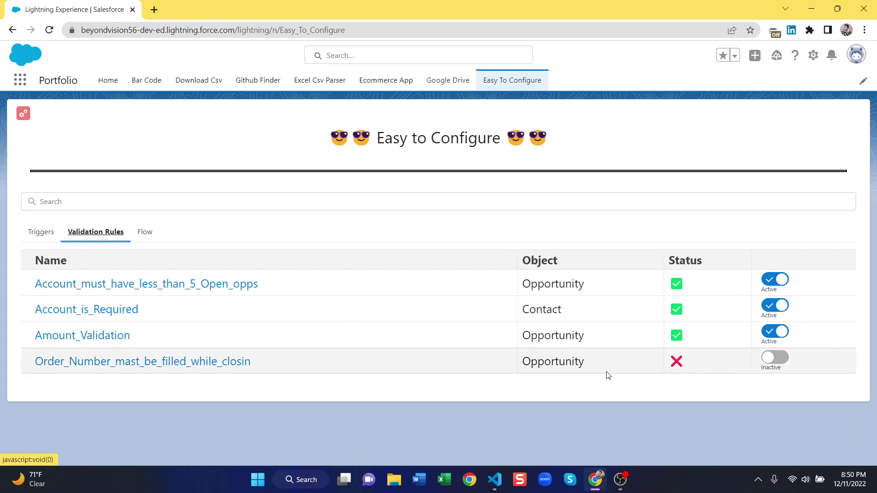
click(148, 244)
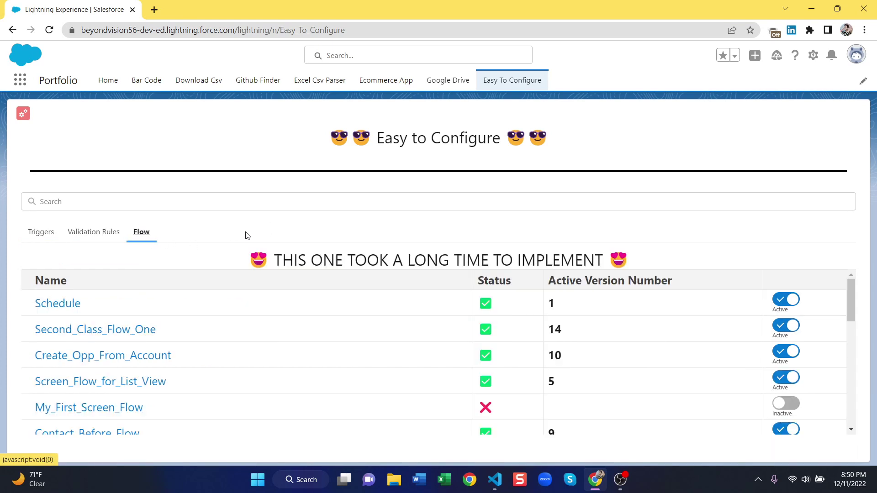
Open the detail page of MyOpportunityTrigger from the trigger list, check its status, and return to the Easy To Configure page.
click(41, 232)
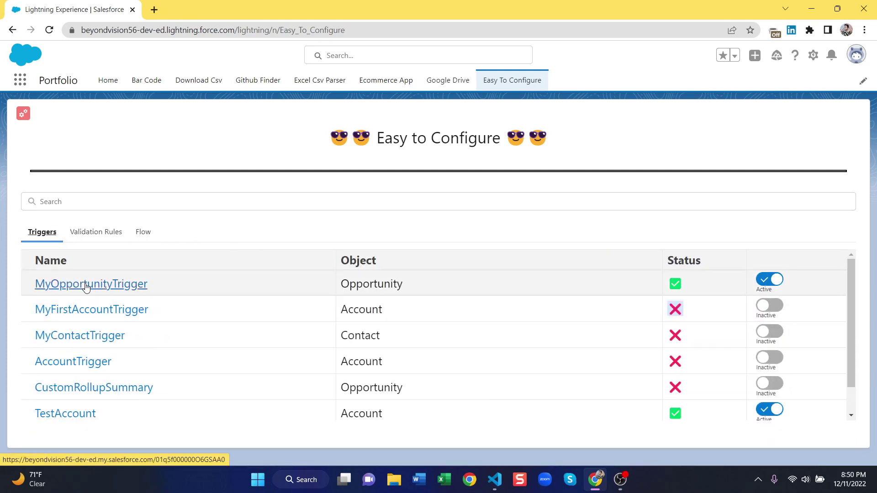
click(86, 285)
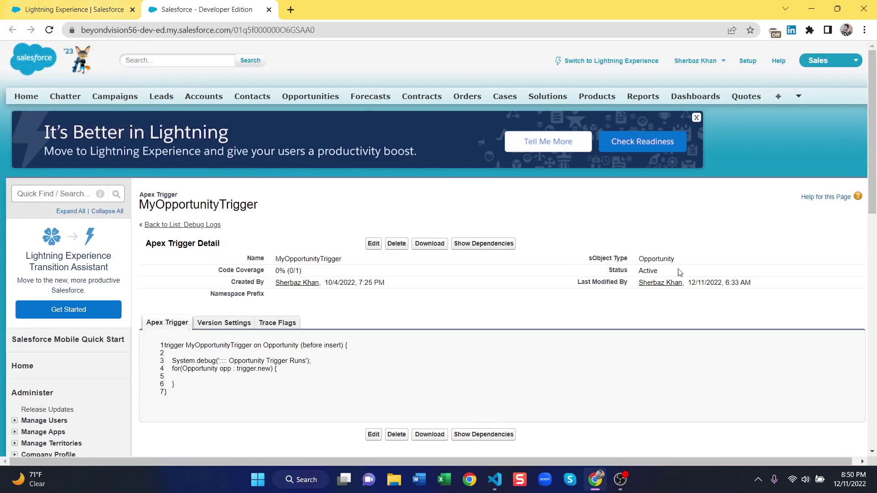
double_click(646, 269)
click(73, 9)
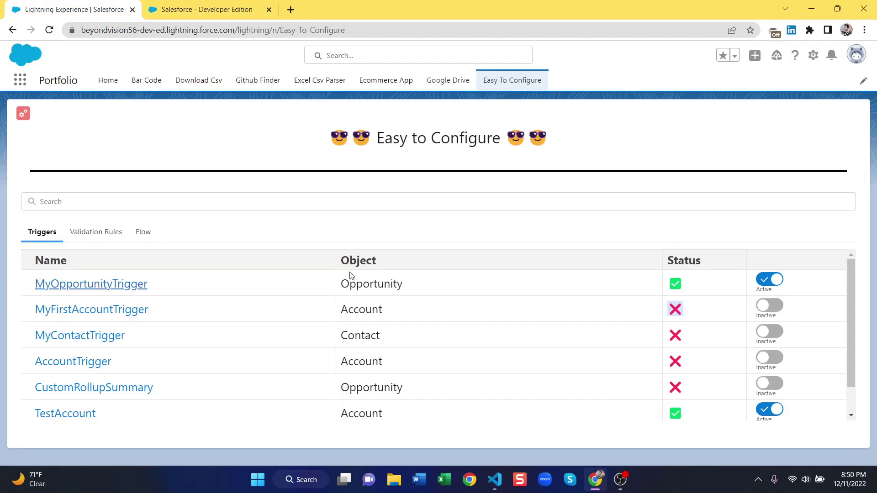
Deactivate MyOpportunityTrigger and confirm the status update.
click(769, 281)
drag(274, 229, 468, 229)
click(462, 260)
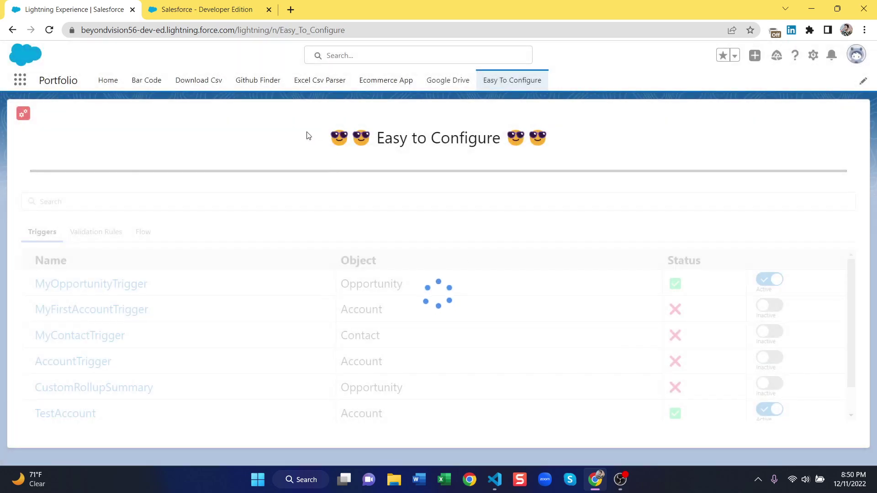
drag(336, 121, 478, 129)
drag(538, 122, 364, 121)
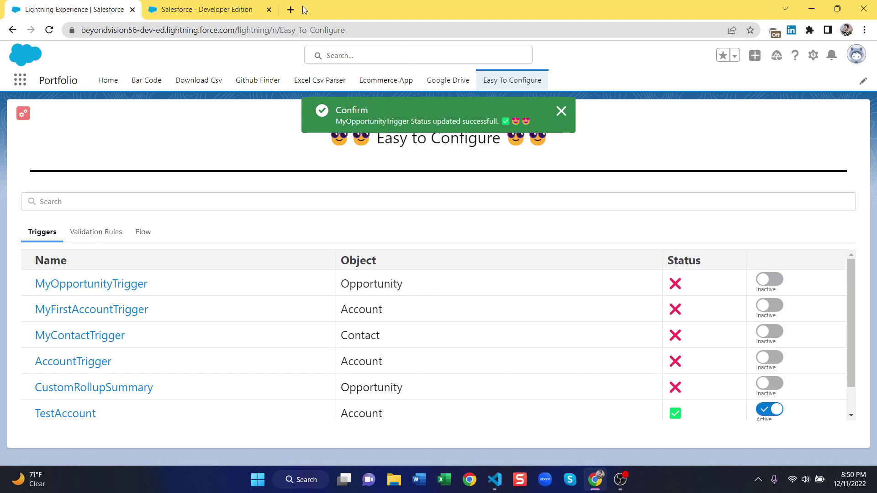
Reload the MyOpportunityTrigger detail page to check its status, and return to the trigger list.
click(173, 10)
click(48, 30)
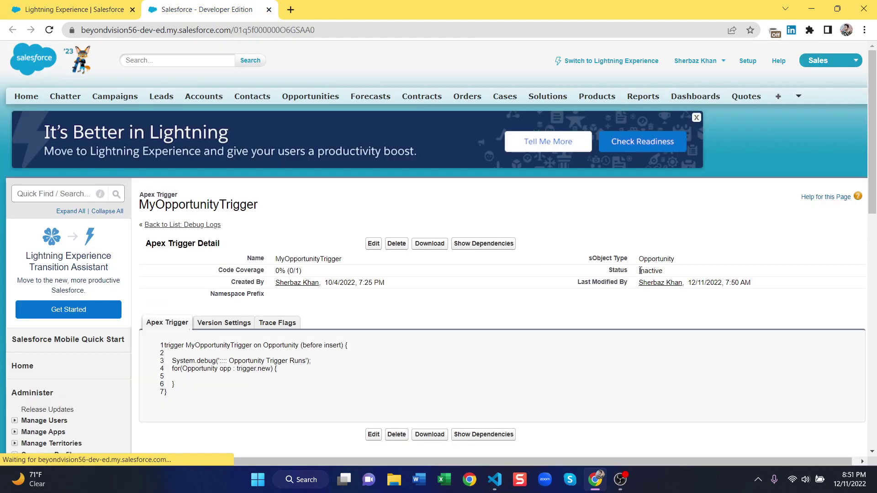
click(106, 5)
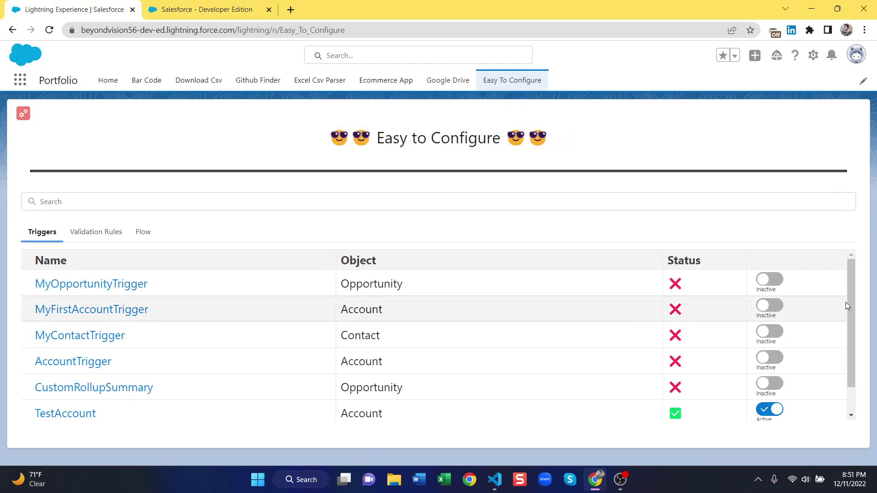
Open the AccountTrigger detail page, close the MyOpportunityTrigger page, and check AccountTrigger's status before returning to the list.
scroll(842, 303, down, 1)
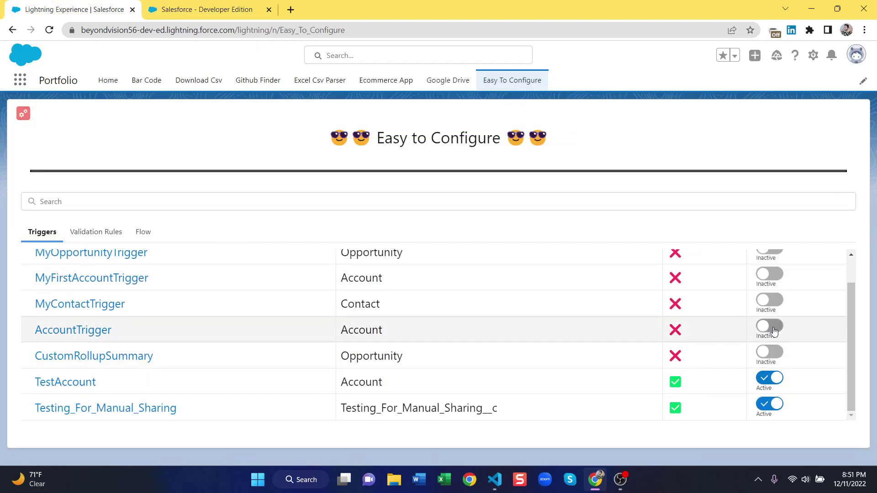
click(72, 331)
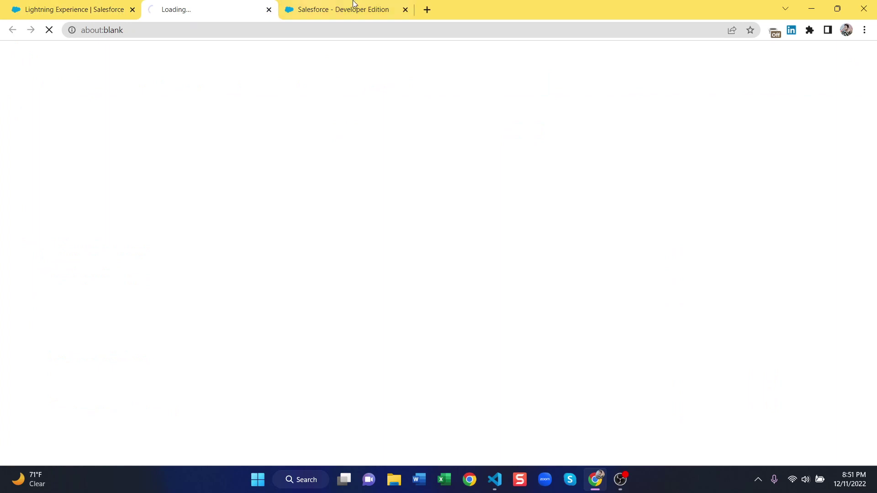
click(392, 10)
click(405, 9)
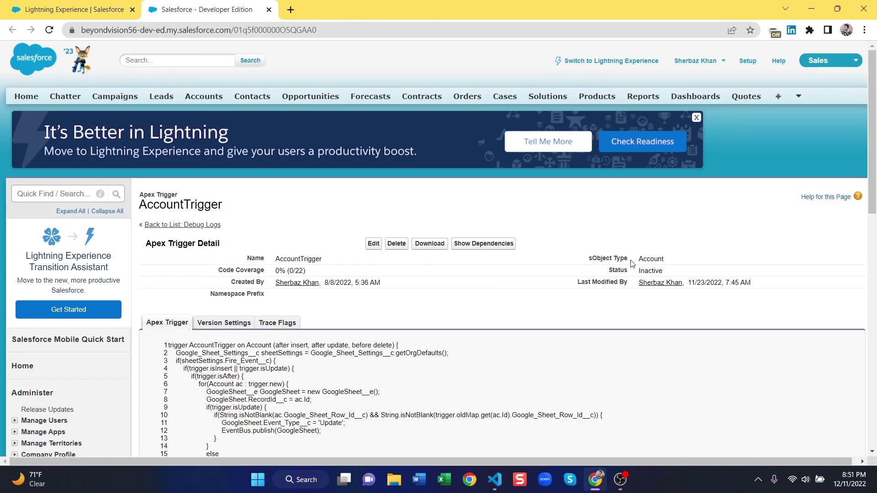
double_click(641, 272)
click(73, 9)
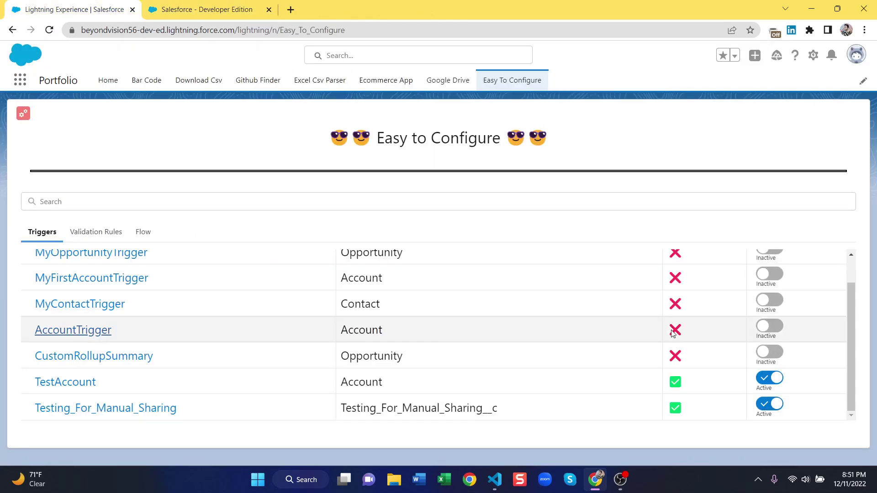
Activate AccountTrigger and confirm the status update.
click(769, 326)
drag(278, 230, 483, 260)
click(462, 259)
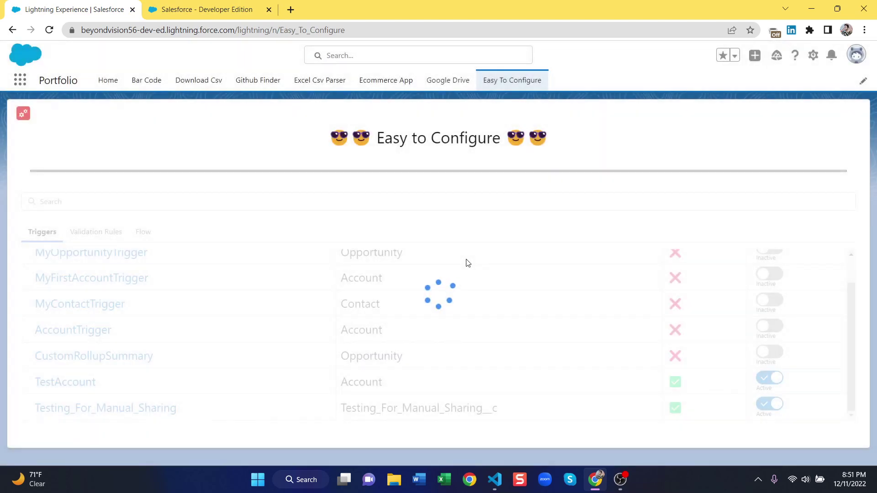
Reload the AccountTrigger detail page to check its status, and return to the Easy To Configure page.
click(217, 4)
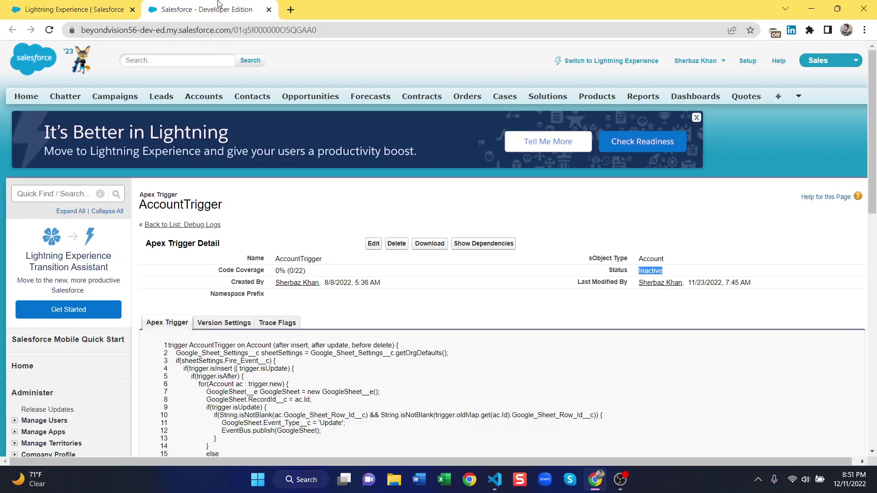
click(54, 36)
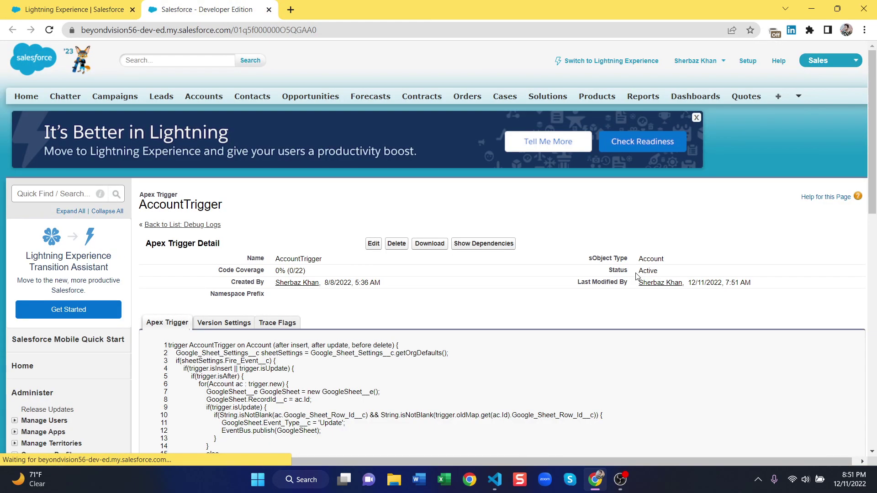
click(75, 9)
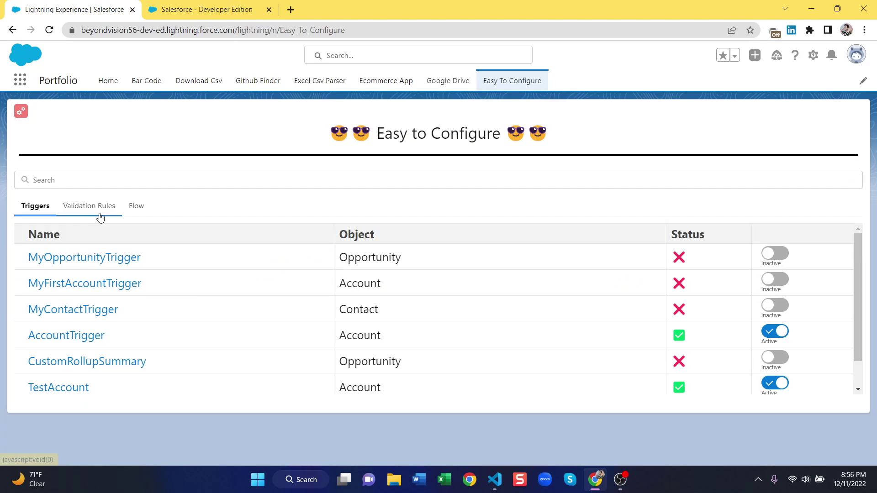
Open the validation rule Account_must_have_less_than_5_Open_opps, close the AccountTrigger page, and check whether the rule is active.
click(94, 206)
click(99, 257)
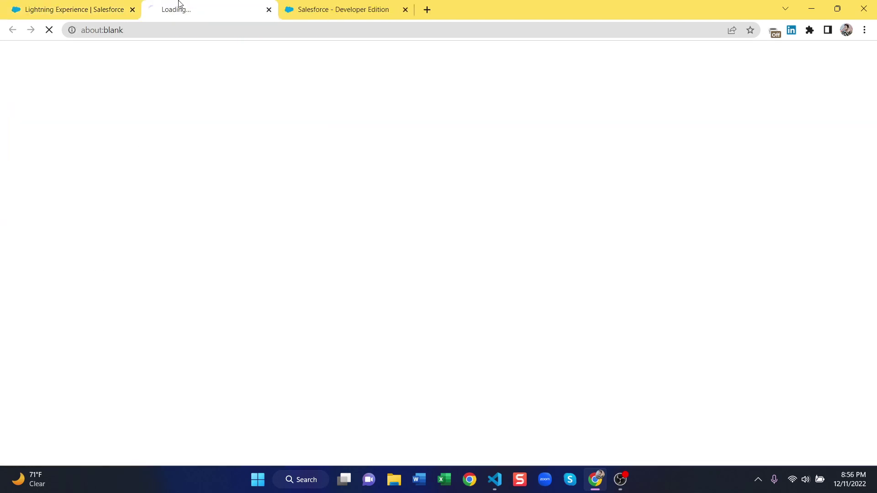
click(405, 9)
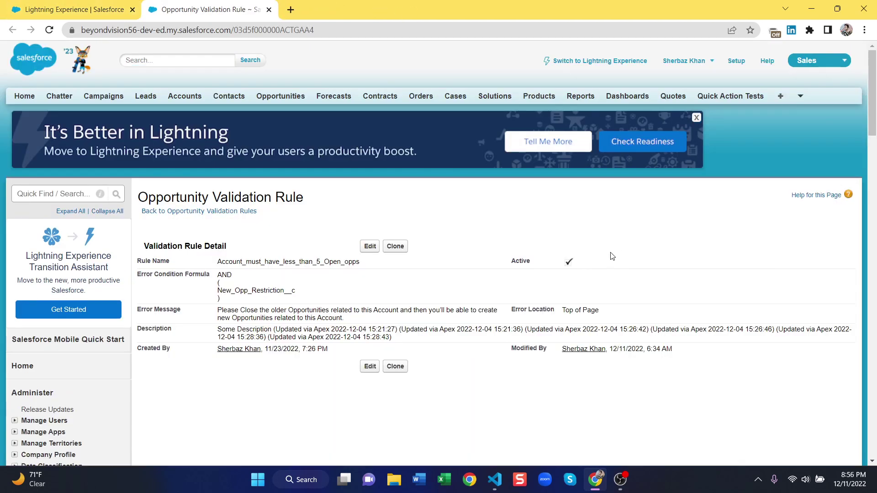
double_click(509, 262)
click(92, 6)
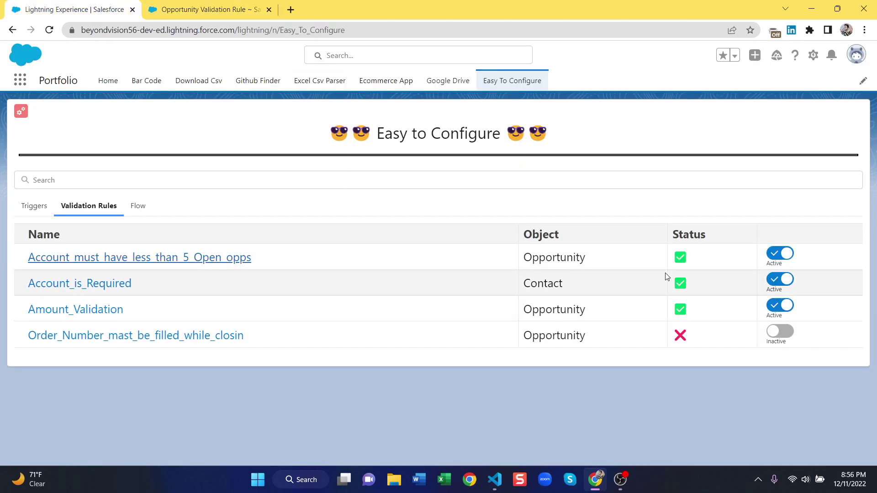
Deactivate the validation rule Account_must_have_less_than_5_Open_opps and confirm the status update.
click(780, 253)
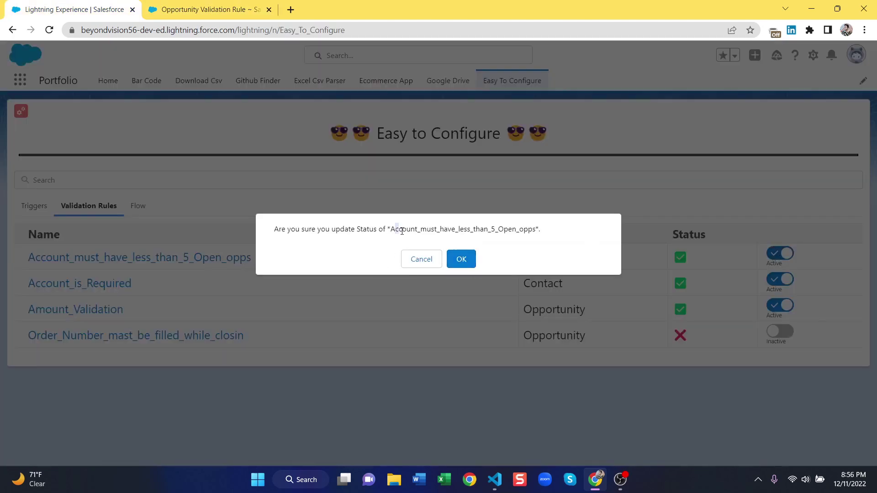
drag(397, 230, 542, 232)
click(462, 257)
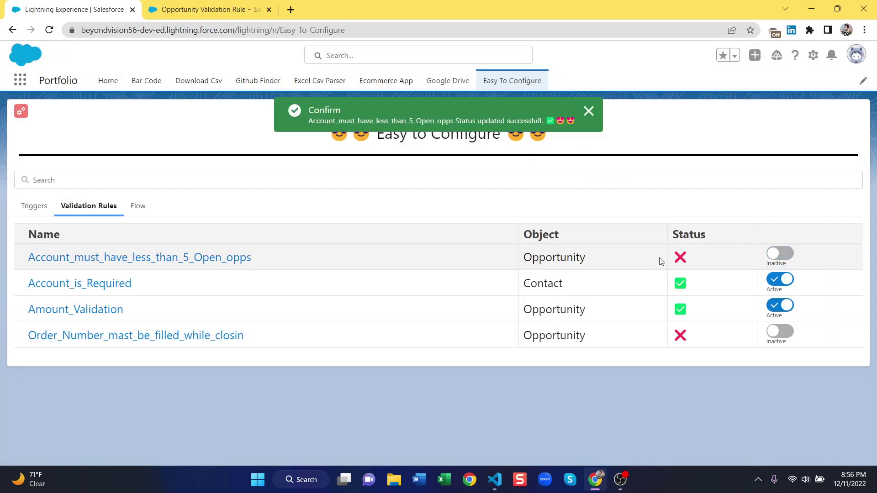
Reload the validation rule's detail page to check its Active field, and return to the validation rule list.
click(208, 10)
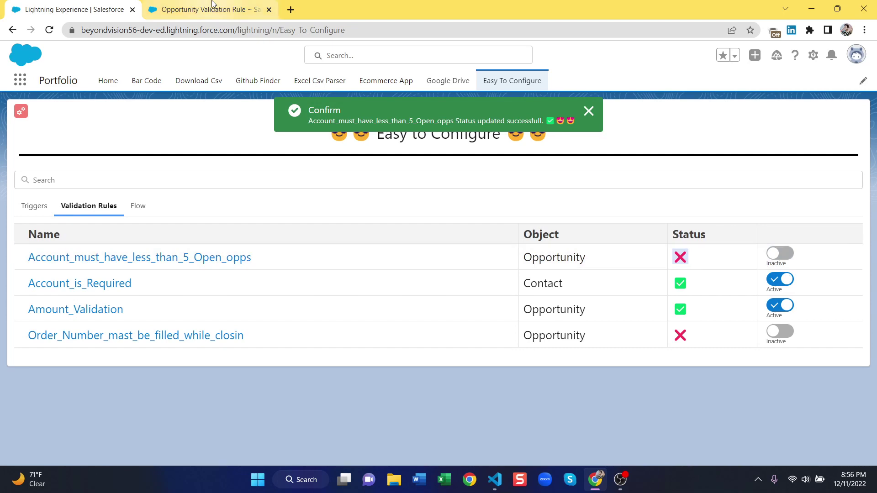
click(49, 30)
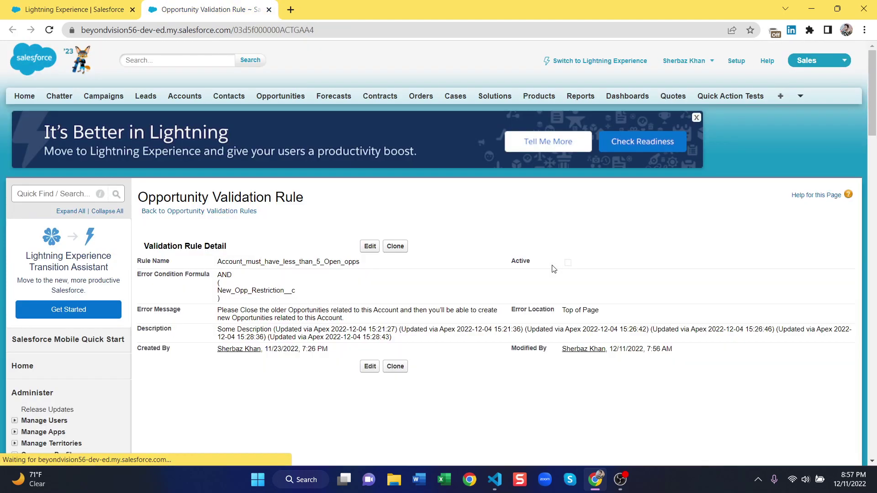
drag(504, 261, 612, 266)
click(55, 6)
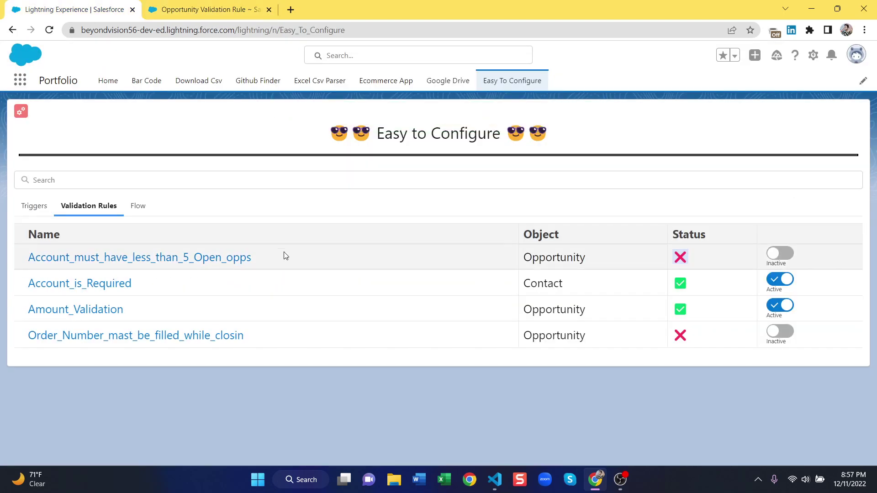
Search the validation rules for "opport", and clear the search.
click(127, 181)
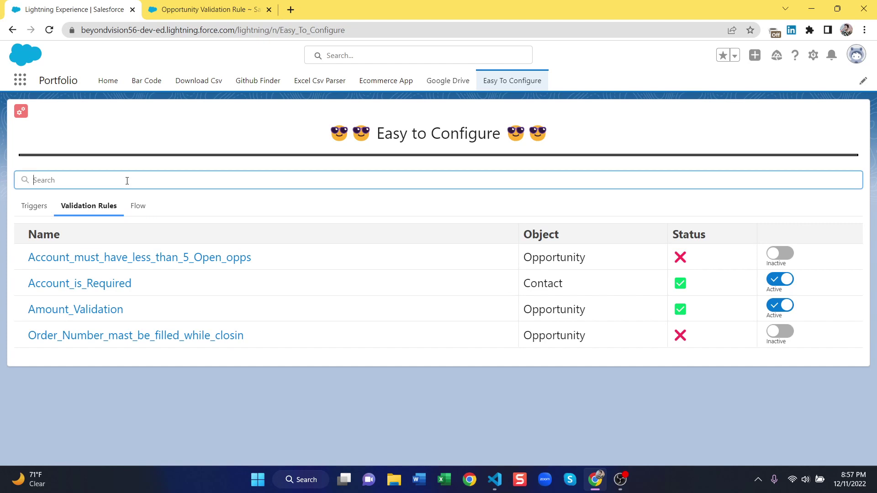
text(opport)
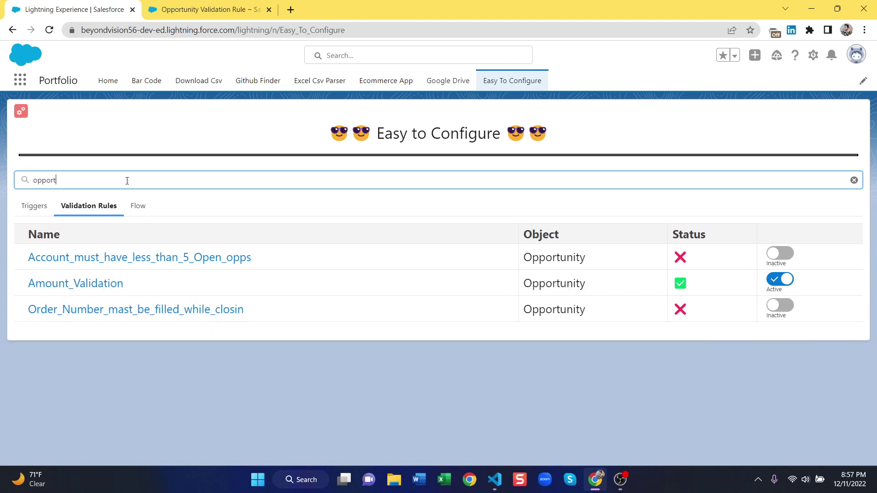
key(ctrl+a)
key(BackSpace)
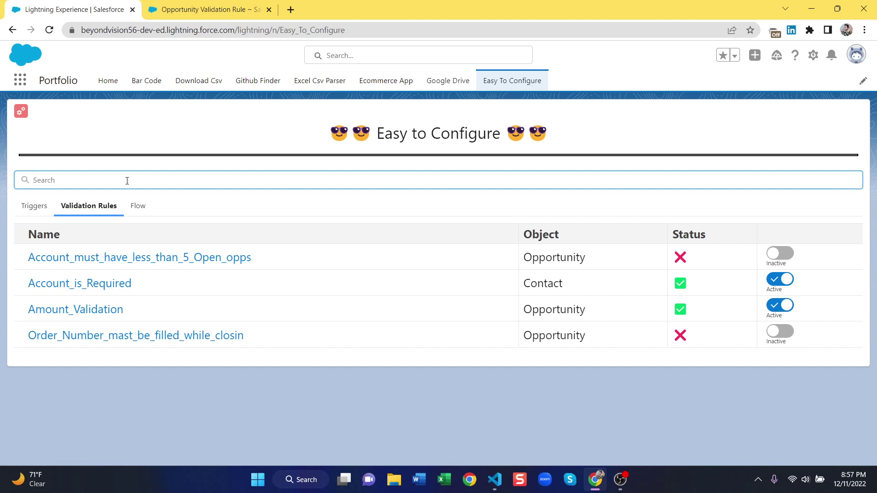
Filter the validation rules by the ❌ emoji and examine the status of the matching rules.
key(super+period)
key(Left)
key(Return)
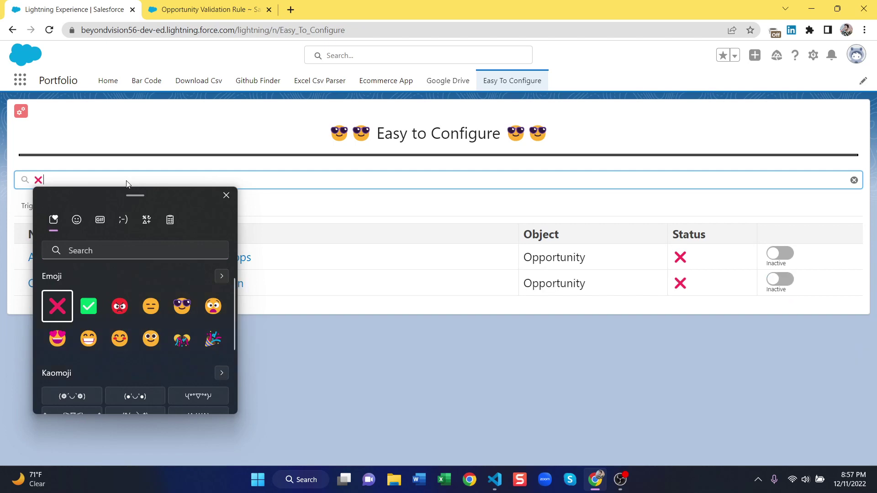
key(Escape)
drag(686, 246, 736, 310)
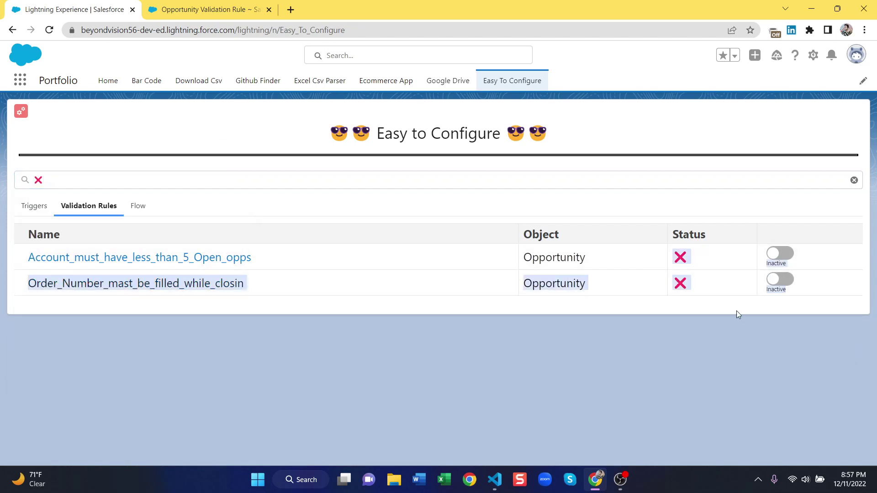
Filter the validation rules by the ✅ emoji instead of ❌ and examine the status of the matching rules.
click(198, 184)
key(BackSpace)
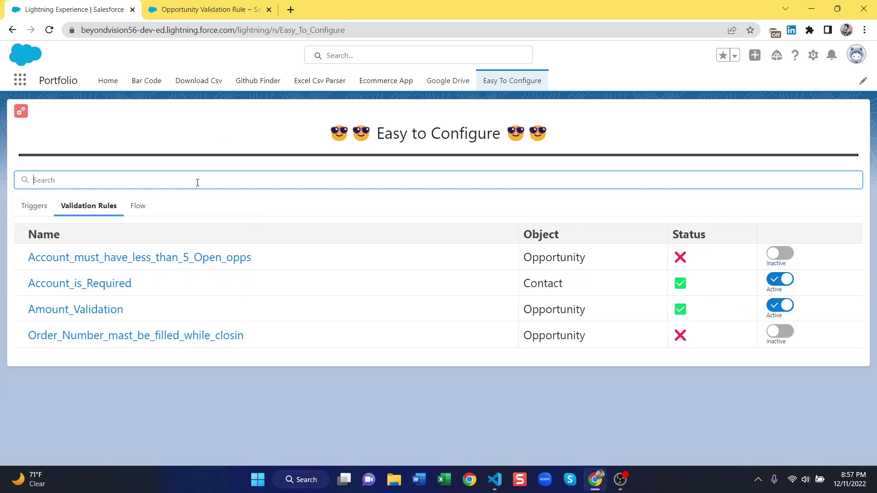
key(super+period)
key(Right)
key(Return)
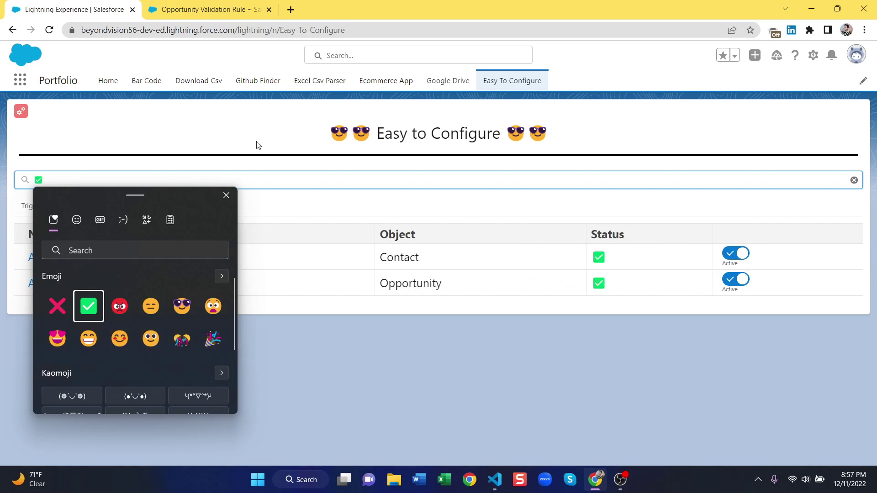
key(Escape)
triple_click(605, 273)
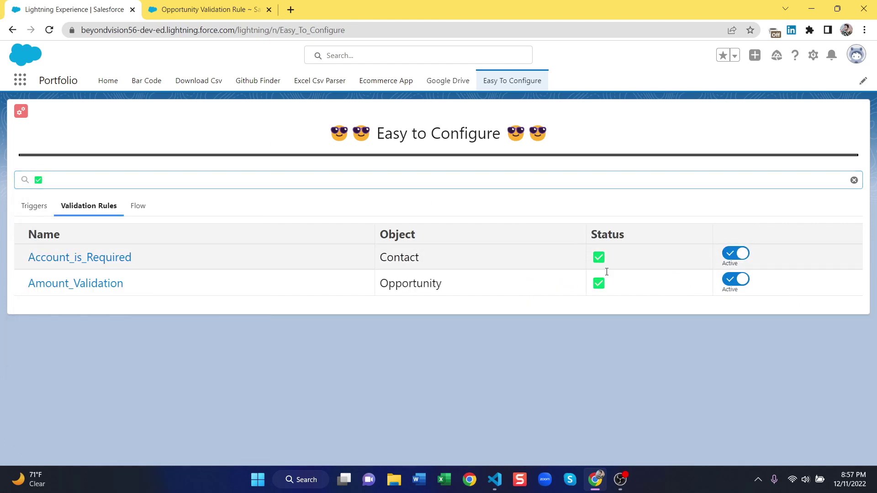
View the triggers under the same ✅ filter, return to the validation rules and clear the search.
click(59, 182)
click(43, 205)
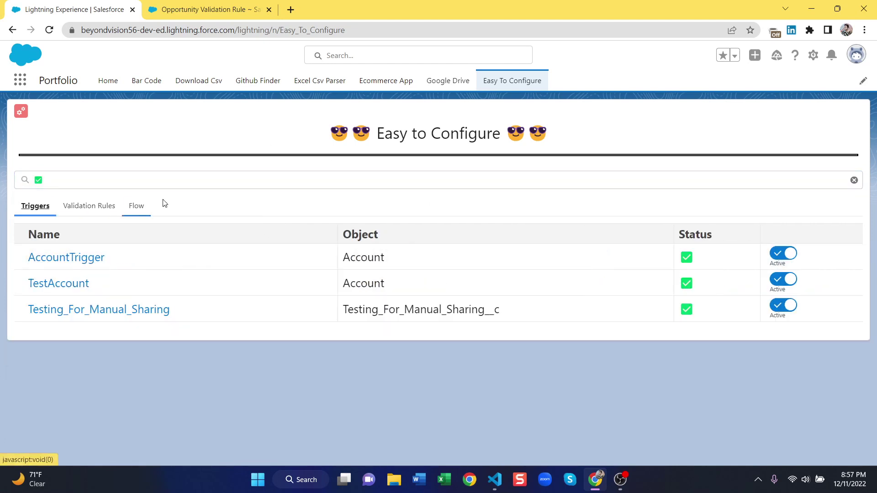
click(110, 208)
click(64, 180)
key(BackSpace)
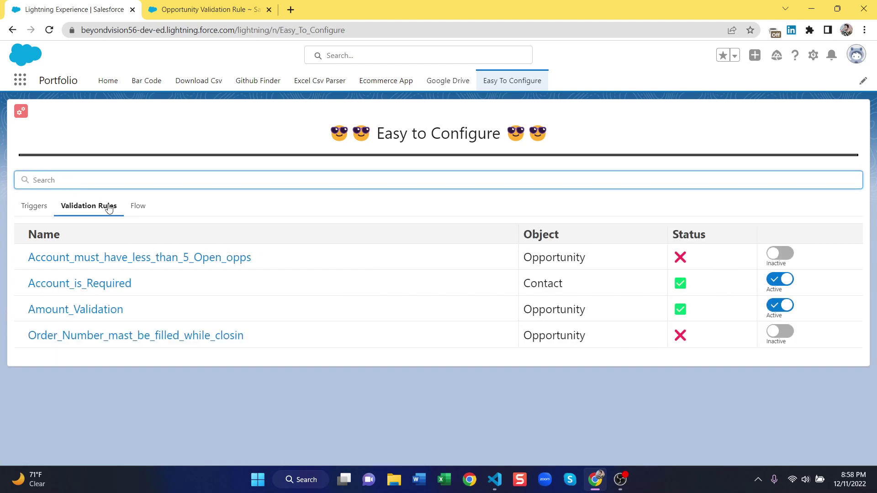
Show the list of flows and examine the heading plus the status and active version number of the Schedule flow.
click(34, 207)
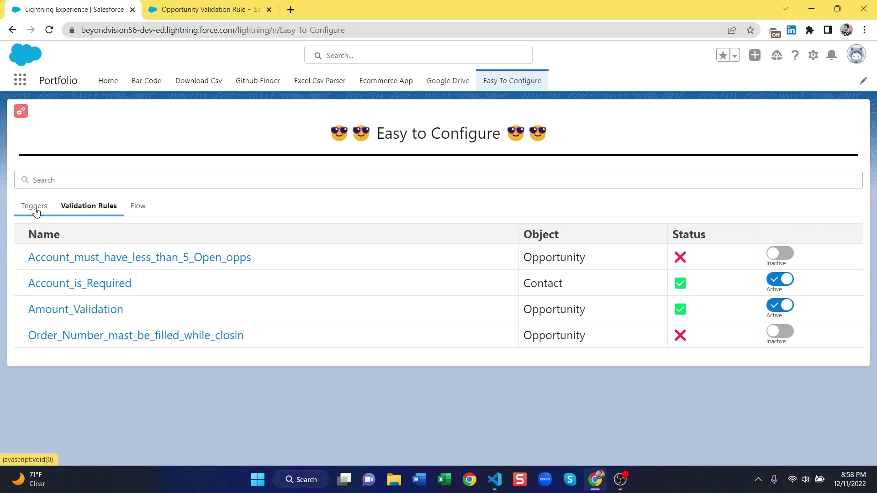
click(72, 208)
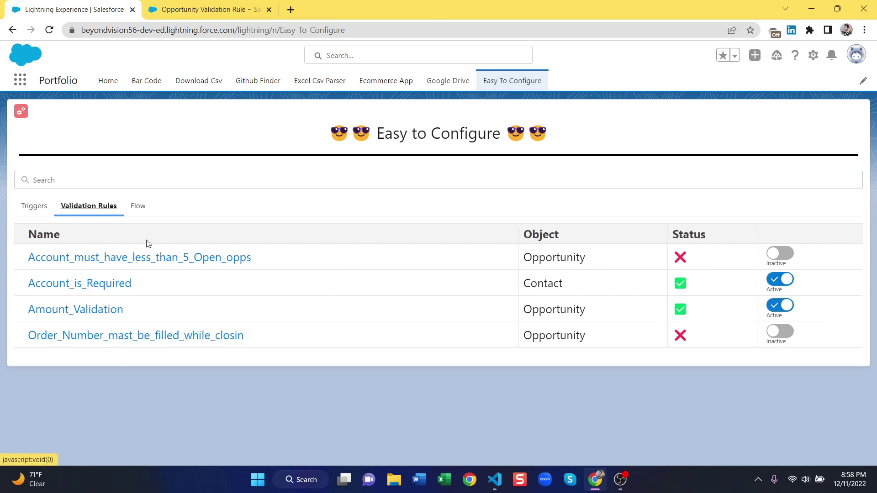
click(138, 208)
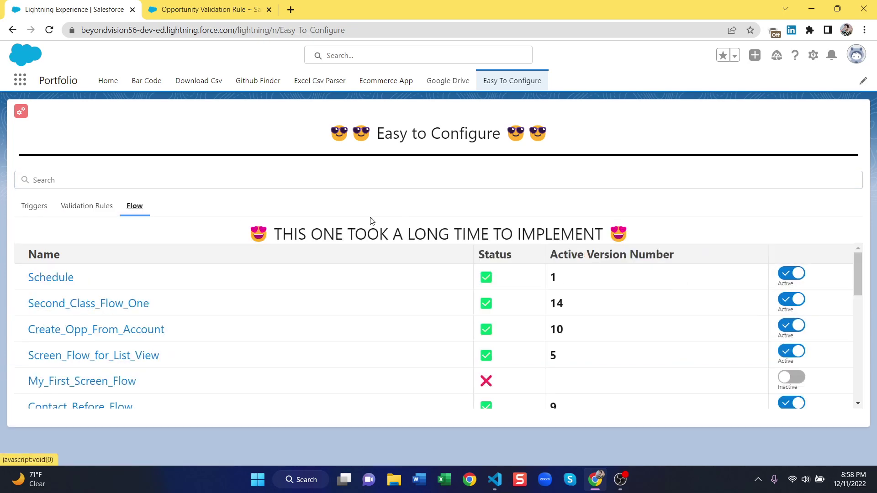
drag(277, 235, 604, 237)
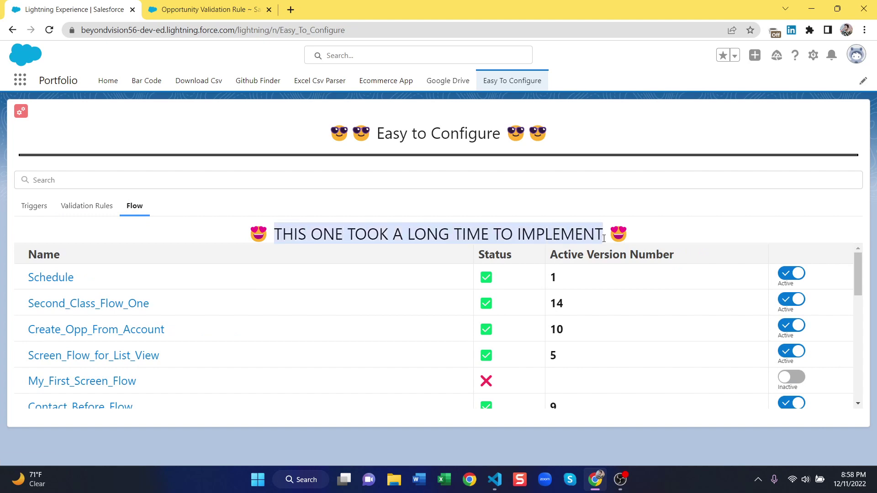
drag(857, 274, 863, 249)
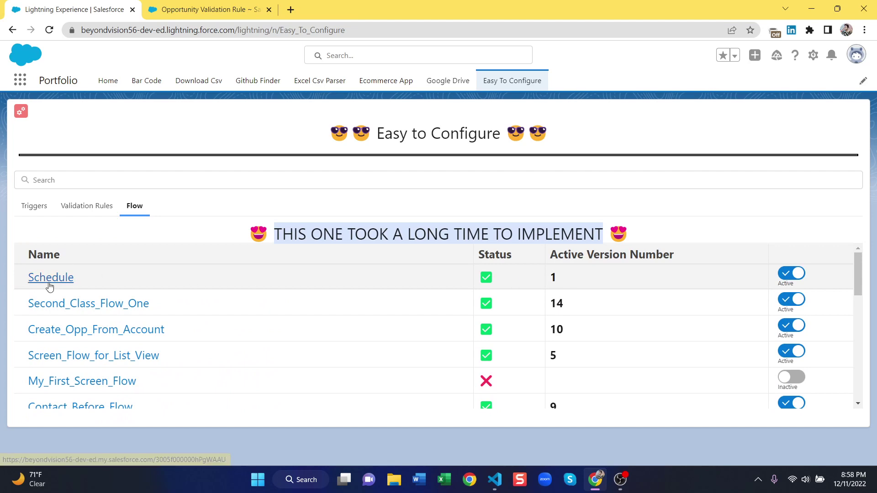
click(485, 278)
drag(551, 278, 582, 280)
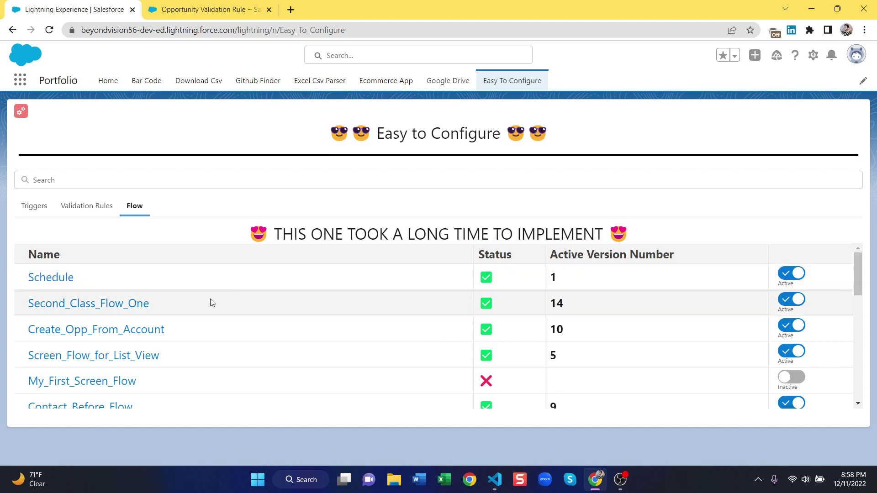
Open the detail page of Second_Class_Flow_One, compare its active version with the one in the flow list, and return to the list.
drag(549, 303, 602, 306)
click(100, 306)
click(404, 11)
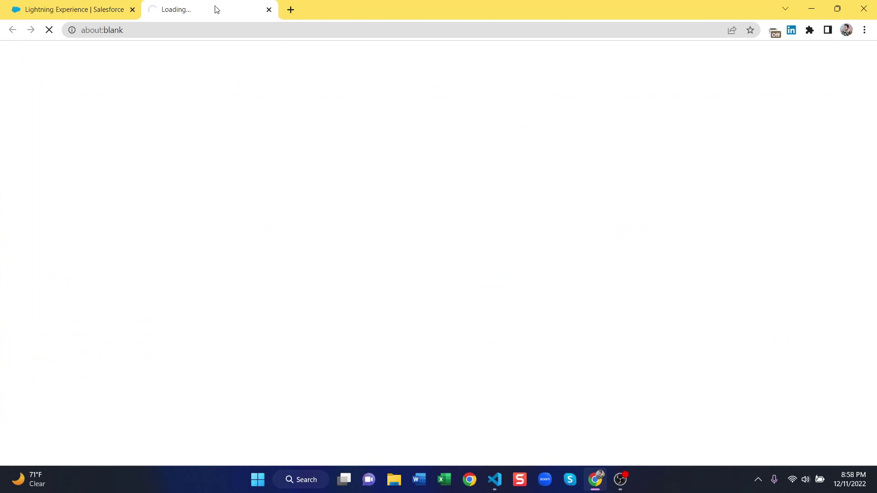
click(104, 5)
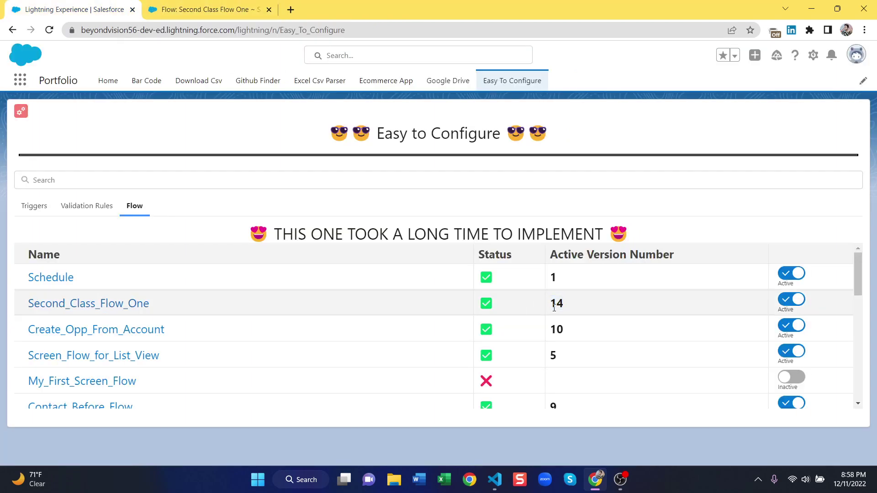
key(ctrl+Tab)
scroll(362, 181, down, 5)
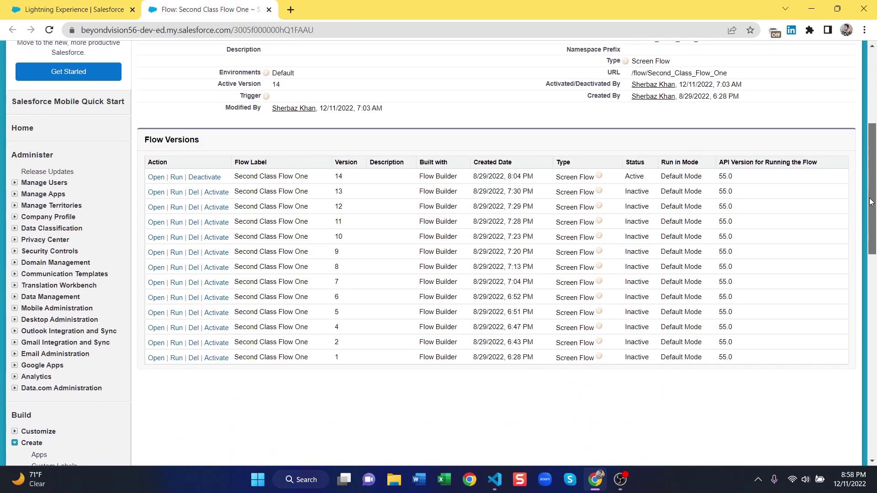
drag(333, 181, 192, 159)
click(74, 9)
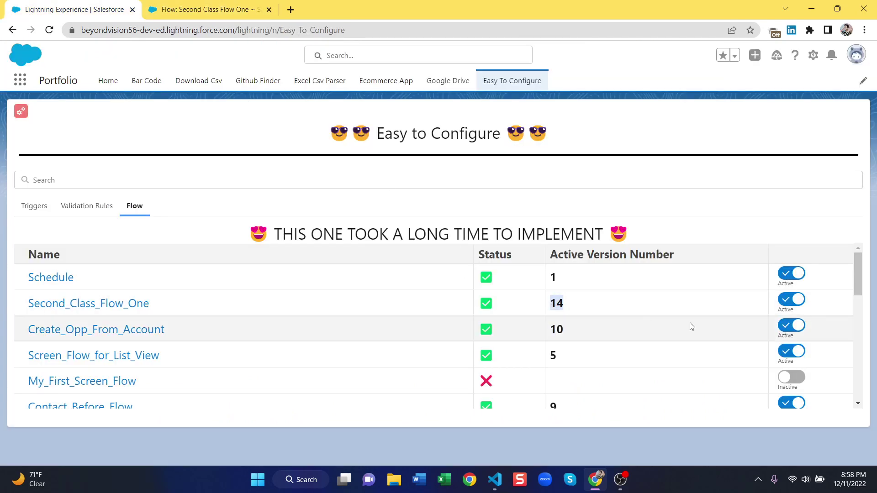
Try to deactivate Second_Class_Flow_One with a confirmation value other than 0, read the response and dismiss it.
click(788, 300)
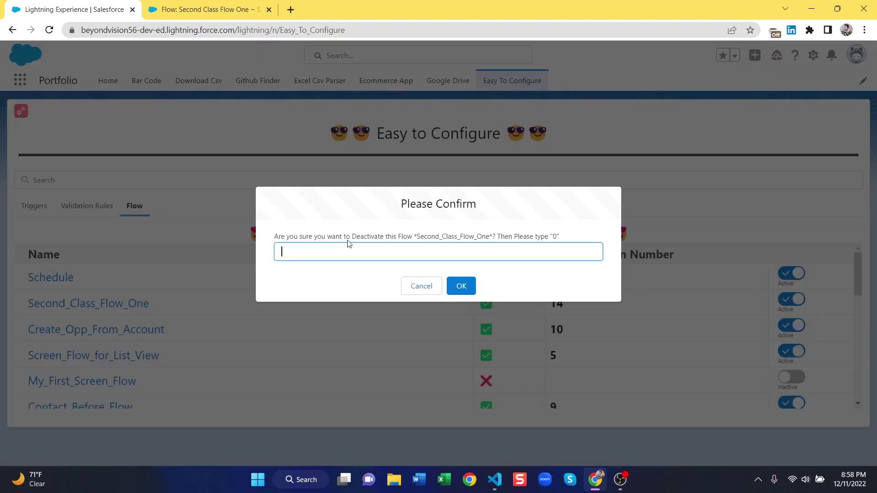
drag(273, 237, 503, 237)
click(413, 242)
click(531, 242)
click(462, 287)
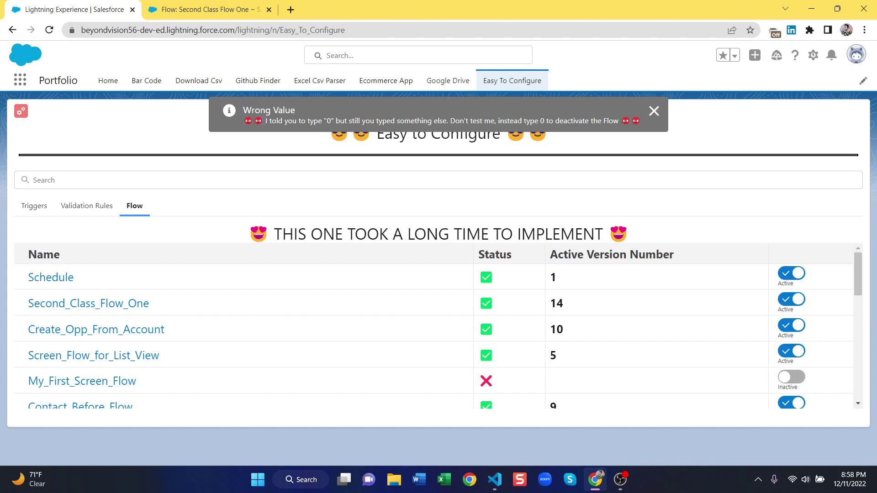
drag(266, 120, 619, 121)
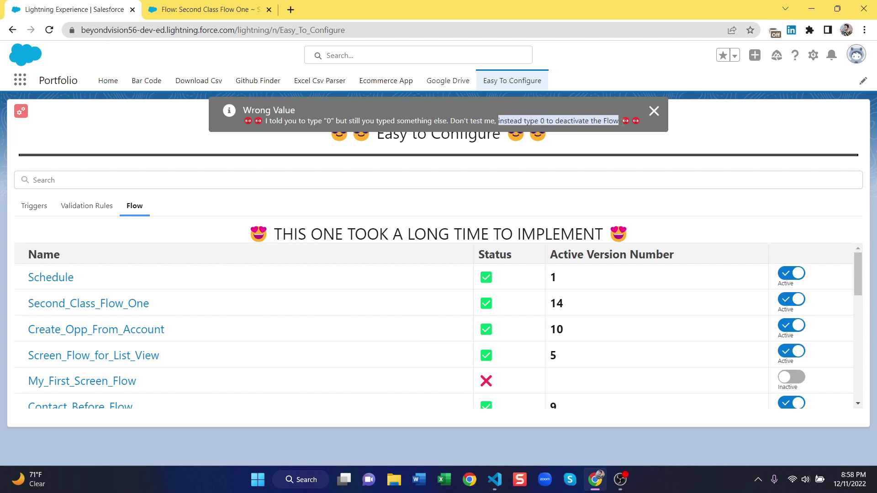
click(653, 112)
Deactivate Second_Class_Flow_One by confirming with 0, and reload its detail page to check the status of its versions.
click(781, 300)
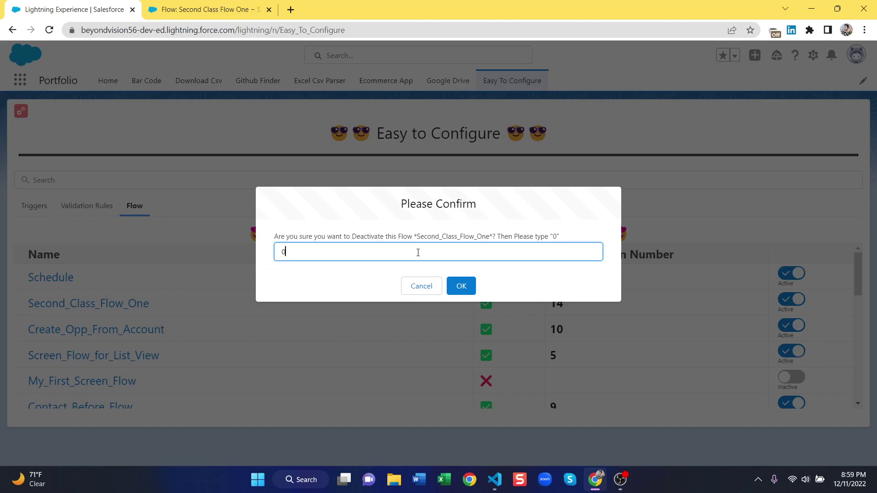
click(461, 285)
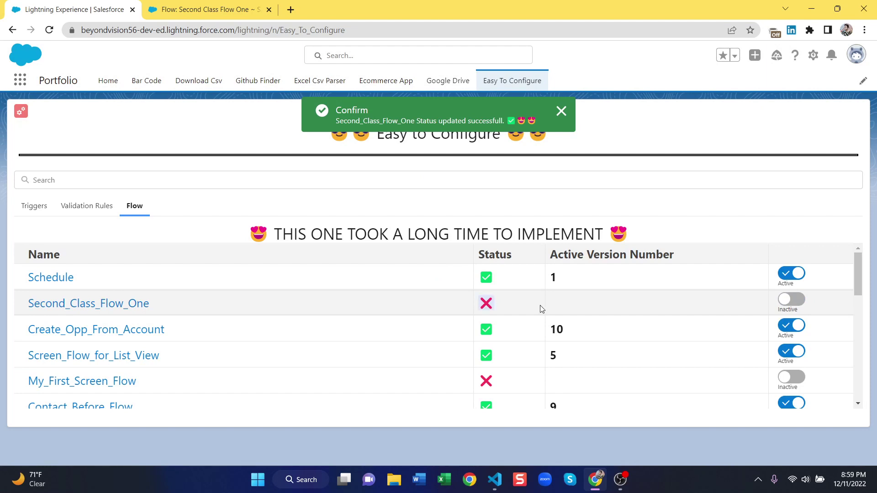
click(194, 10)
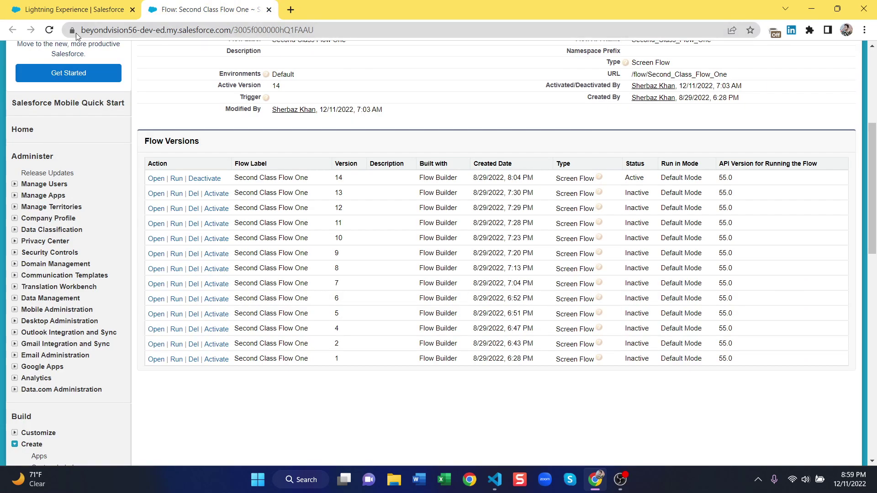
click(49, 30)
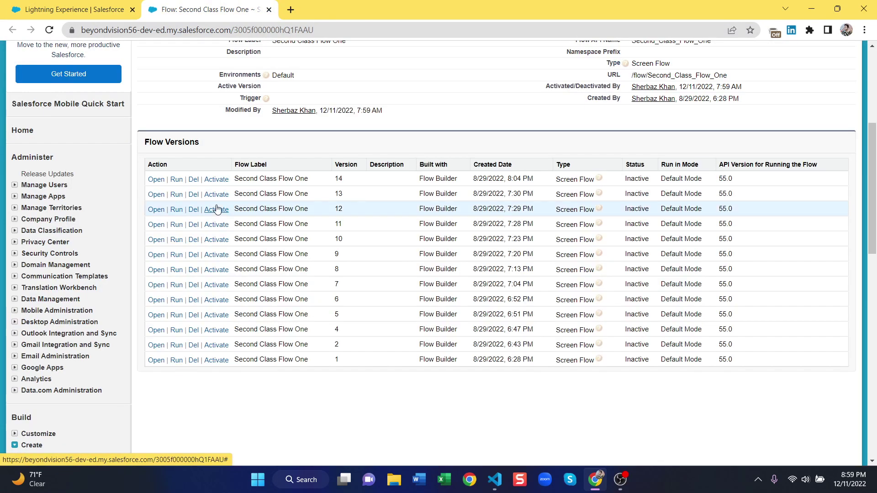
click(101, 5)
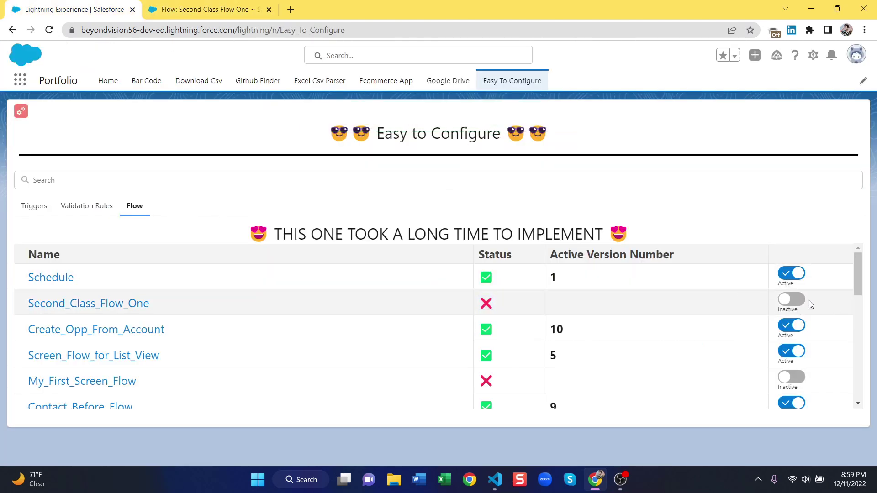
Request activation of Second_Class_Flow_One and compare the offered version numbers with the Flow Versions list on its detail page.
click(794, 300)
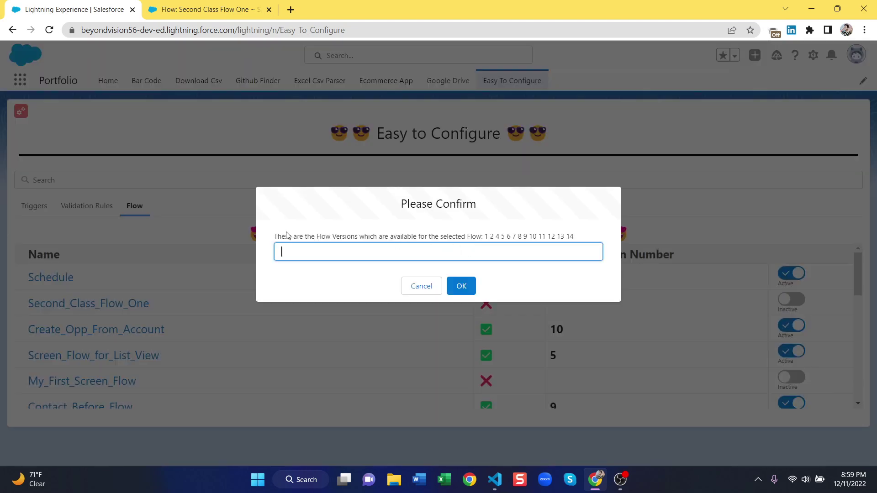
drag(485, 237, 575, 238)
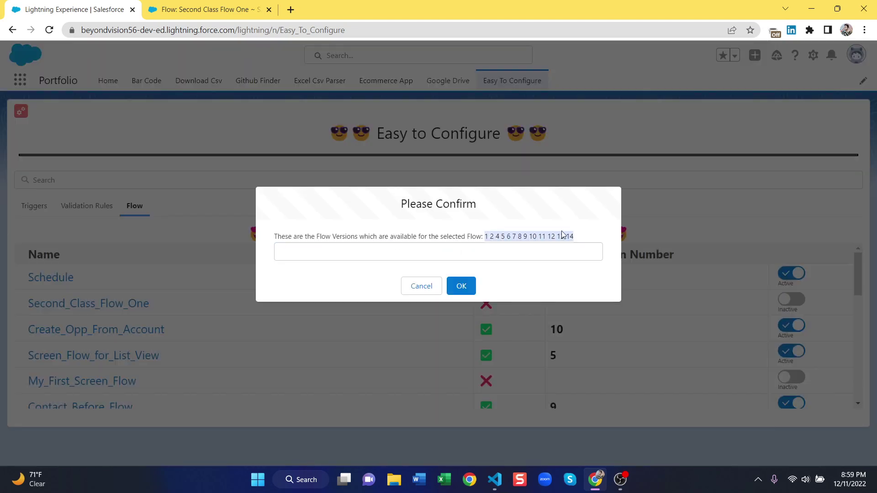
click(233, 3)
scroll(313, 177, down, 2)
drag(335, 138, 376, 327)
click(338, 301)
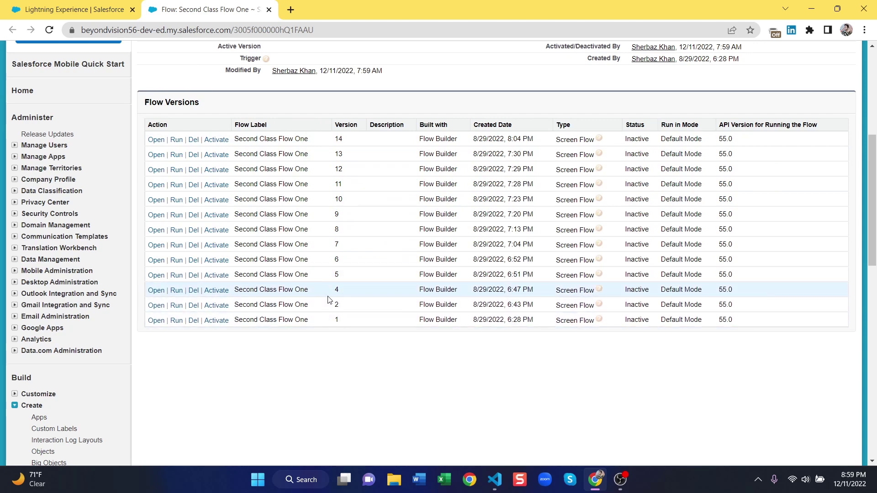
click(131, 5)
Check individual version numbers offered for activation against the versions listed on the flow's detail page.
click(488, 230)
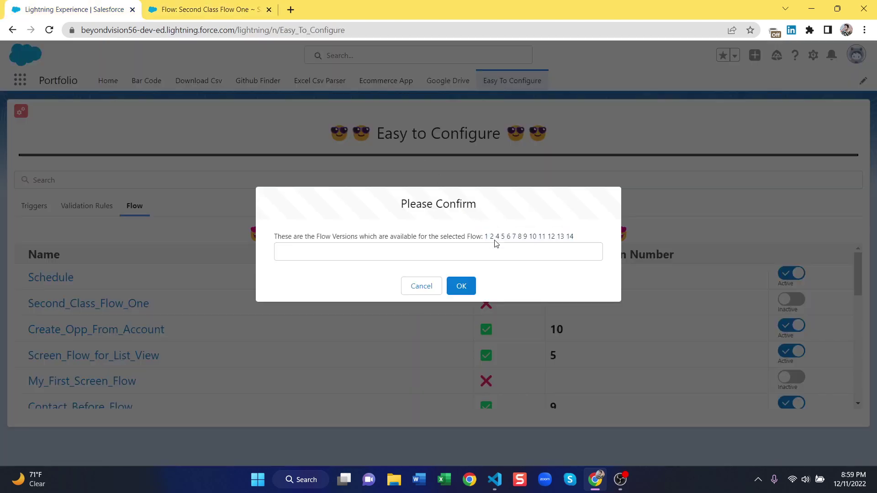
drag(486, 240, 492, 240)
double_click(503, 237)
drag(557, 237, 579, 238)
key(ctrl+Tab)
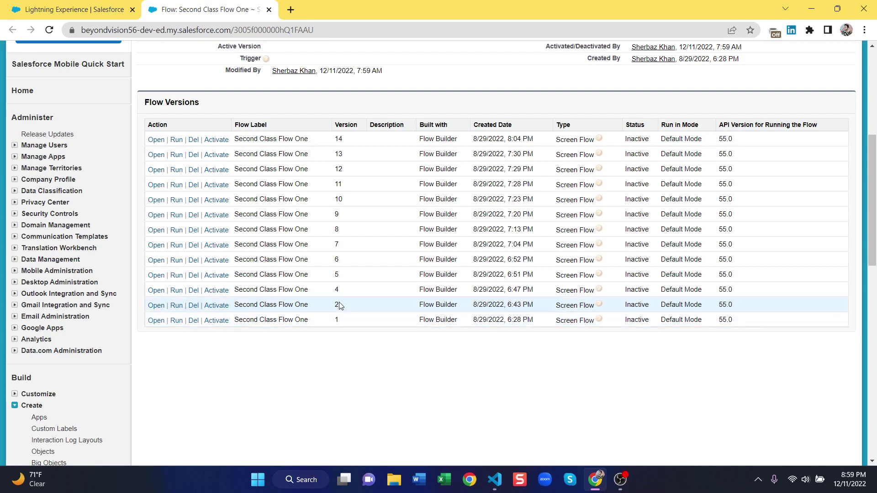
click(80, 4)
Try to activate Second_Class_Flow_One with version number 3, read the response and dismiss it.
click(497, 237)
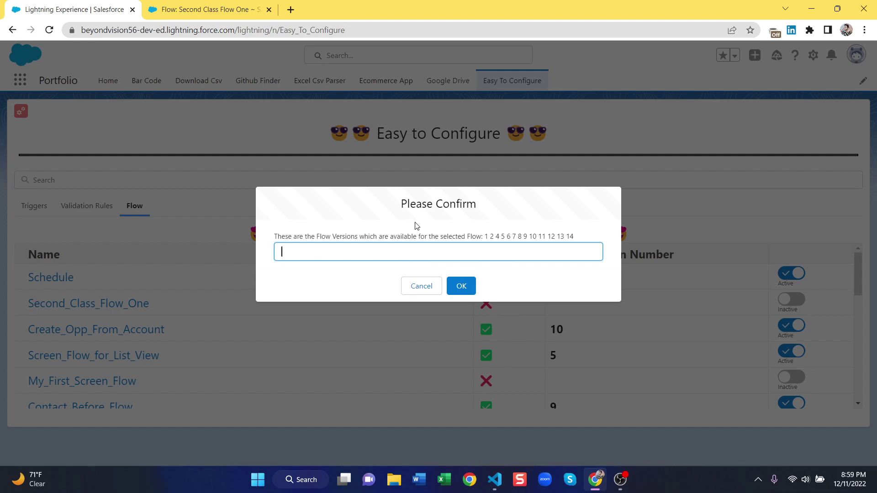
click(148, 17)
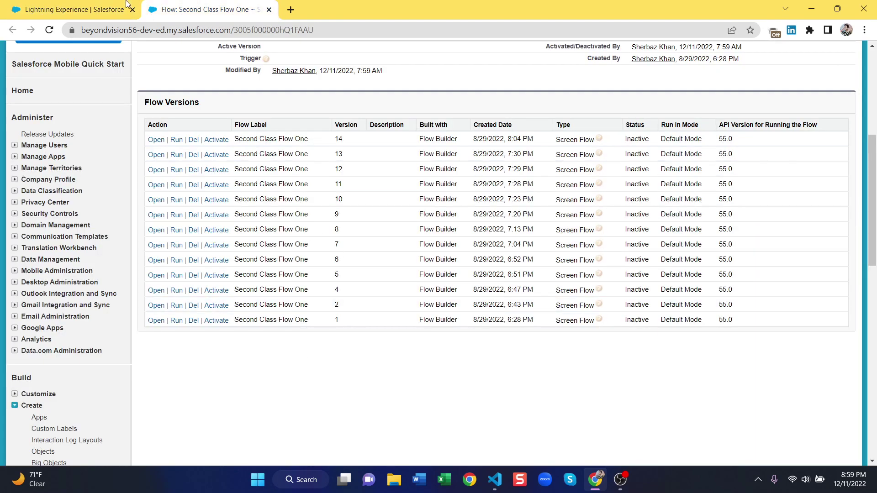
click(117, 12)
click(461, 284)
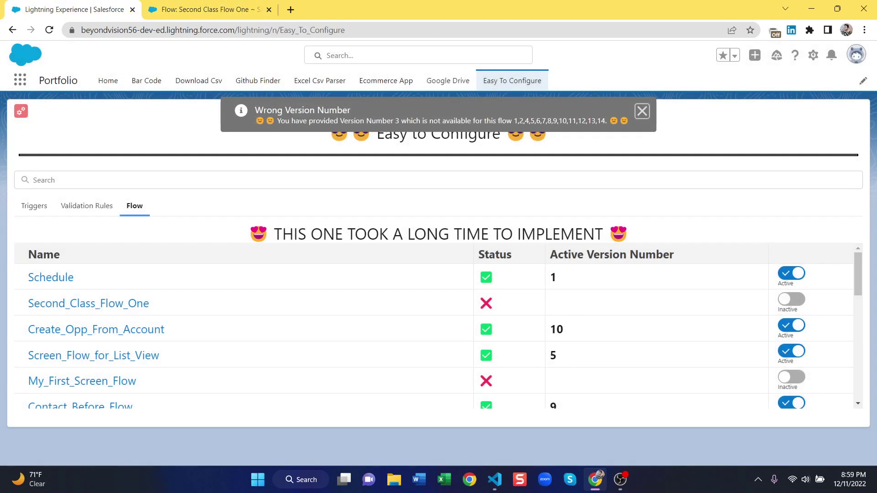
double_click(260, 122)
drag(281, 122, 511, 122)
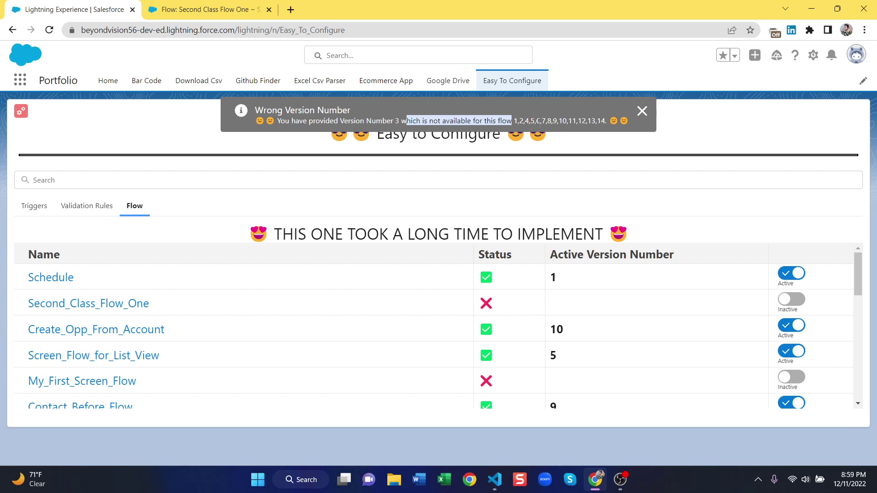
click(641, 112)
Activate Second_Class_Flow_One with version number 7, checking that version against the Flow Versions list on its detail page.
click(794, 306)
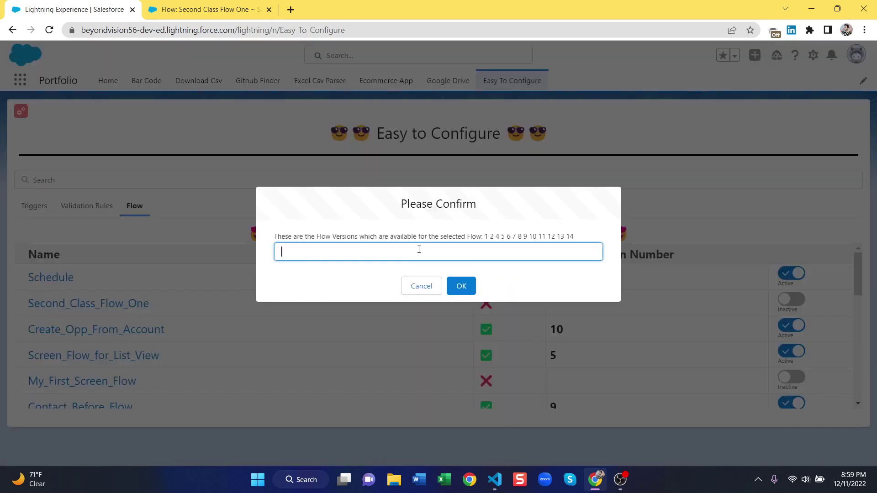
key(ctrl+a)
key(ctrl+Tab)
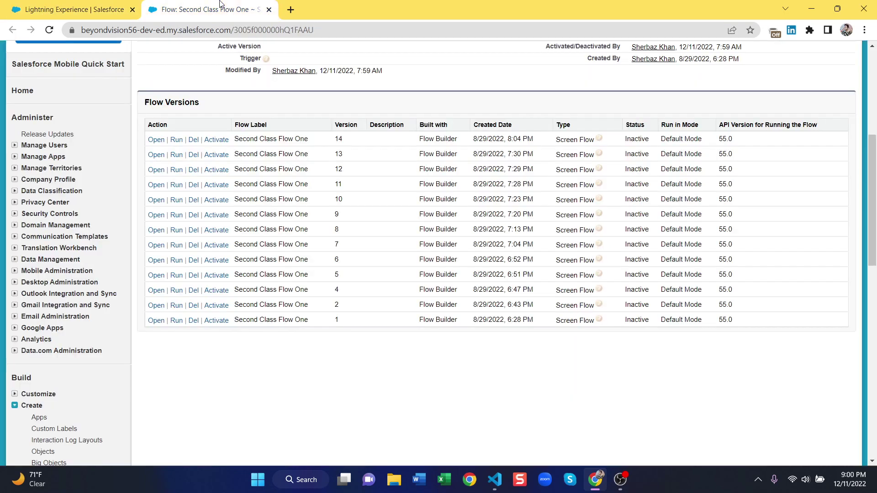
key(ctrl+shift+Tab)
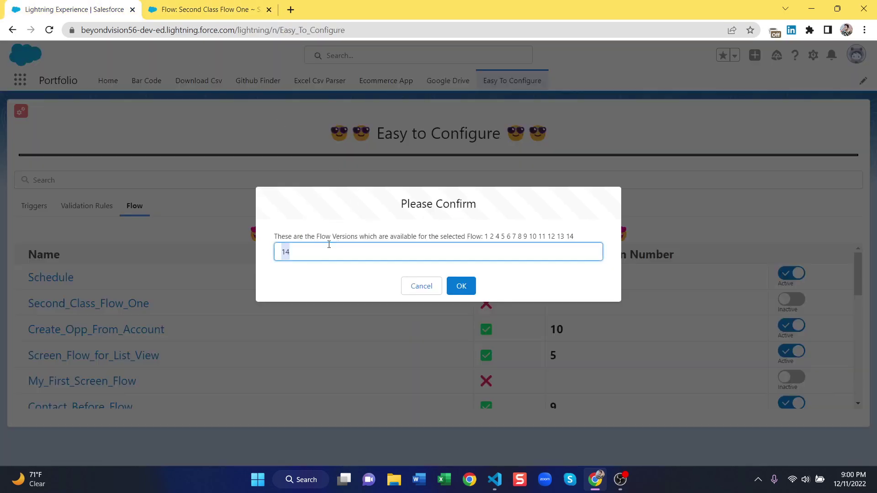
text(7)
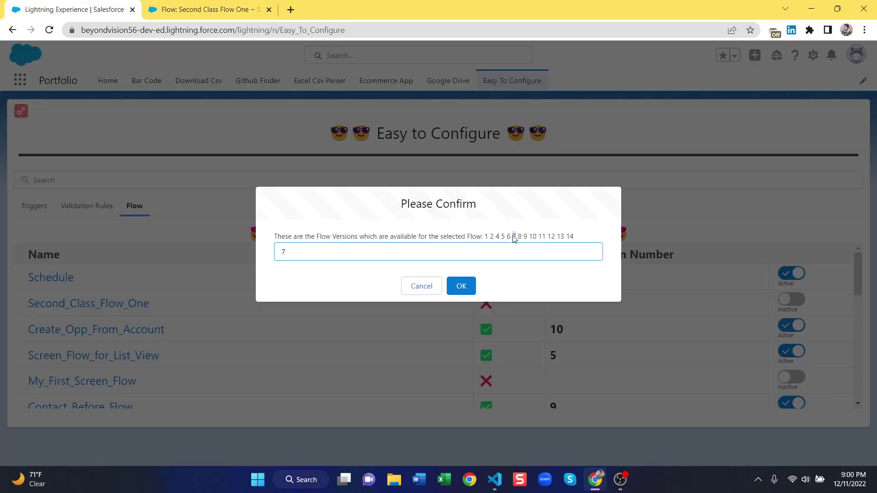
key(ctrl+Tab)
double_click(337, 245)
drag(305, 246, 151, 124)
click(74, 9)
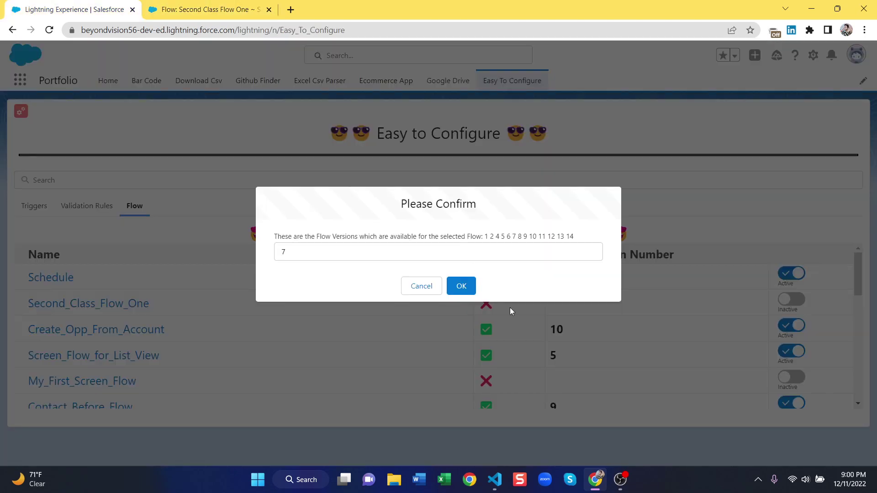
click(453, 284)
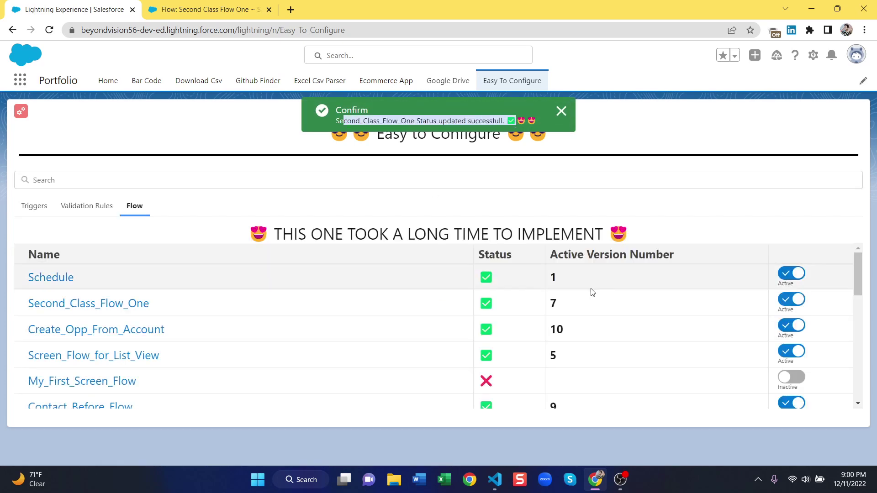
Reload the Second Class Flow One detail page and check the active version and the status of version 7.
click(210, 4)
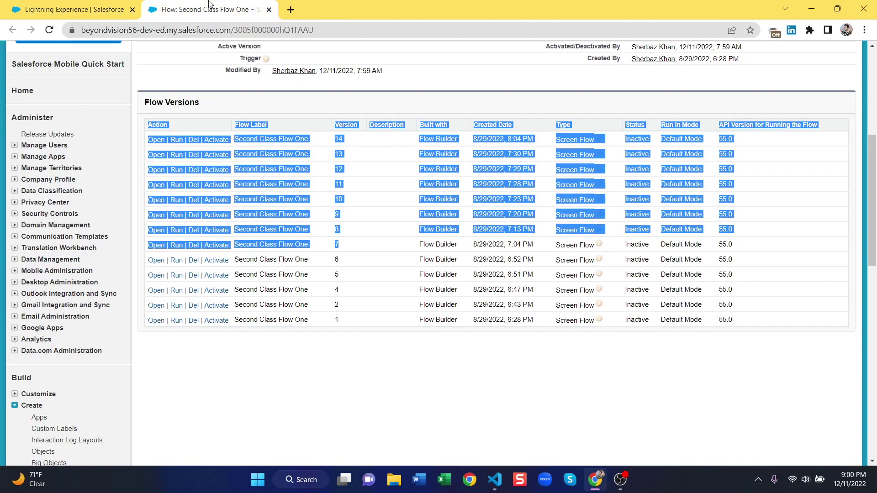
click(56, 33)
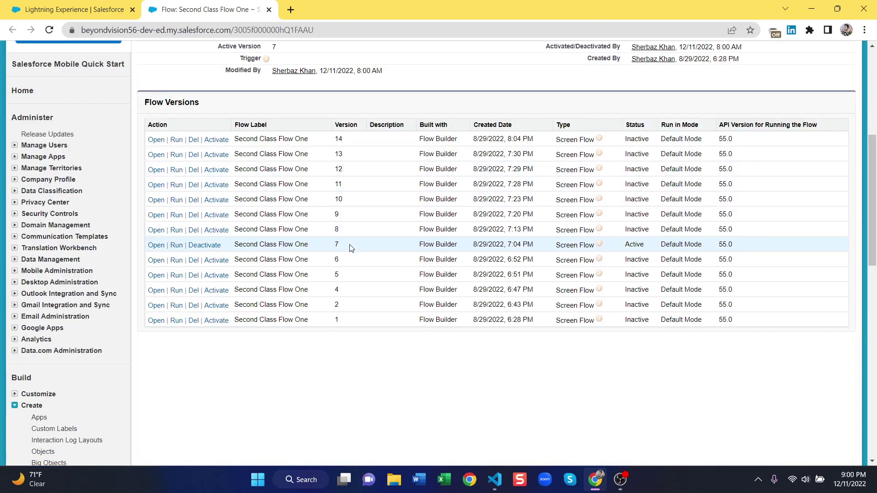
mouse_move(348, 248)
mouse_down()
mouse_move(218, 244)
mouse_move(220, 45)
mouse_up()
click(228, 248)
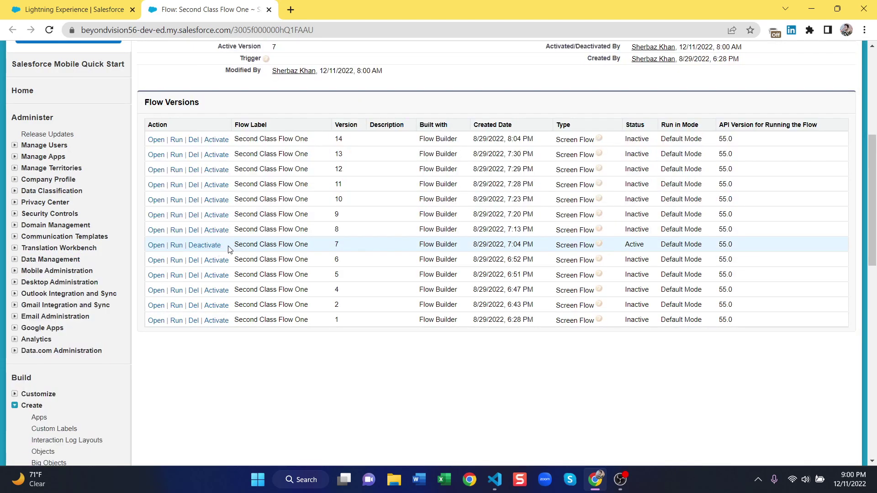
Return to the Easy to Configure page and view its validation rules list and its triggers list.
click(74, 2)
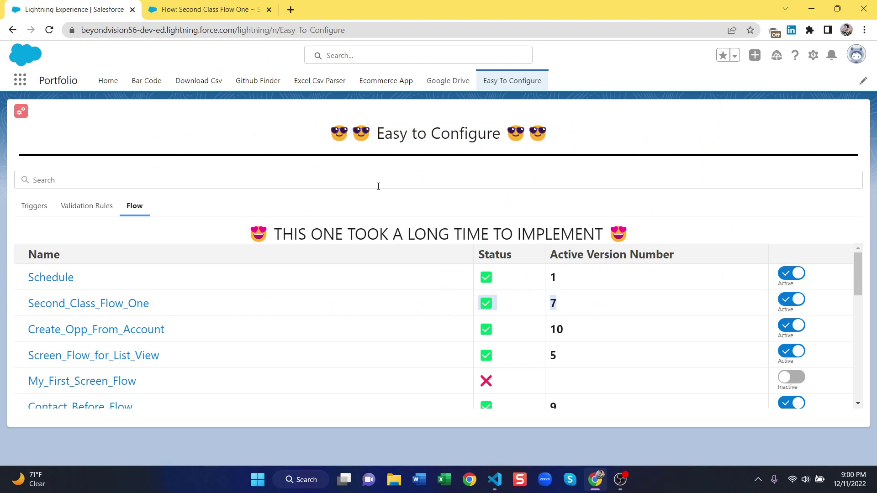
click(86, 206)
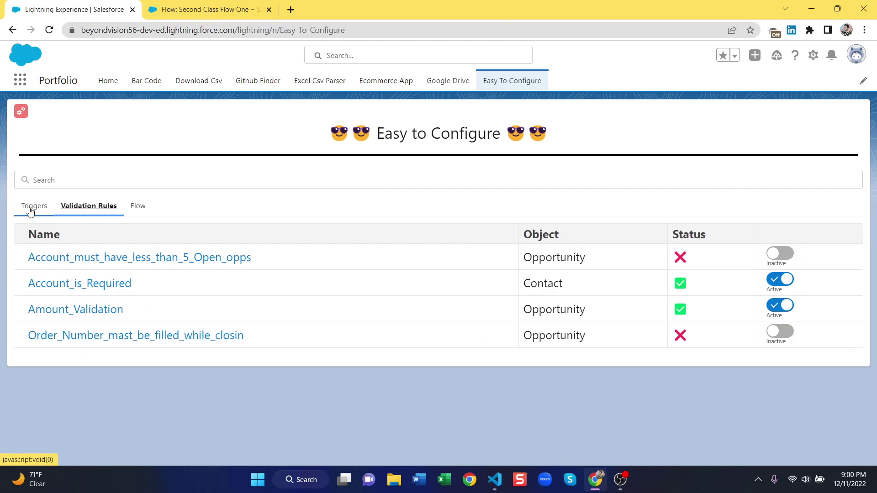
click(33, 206)
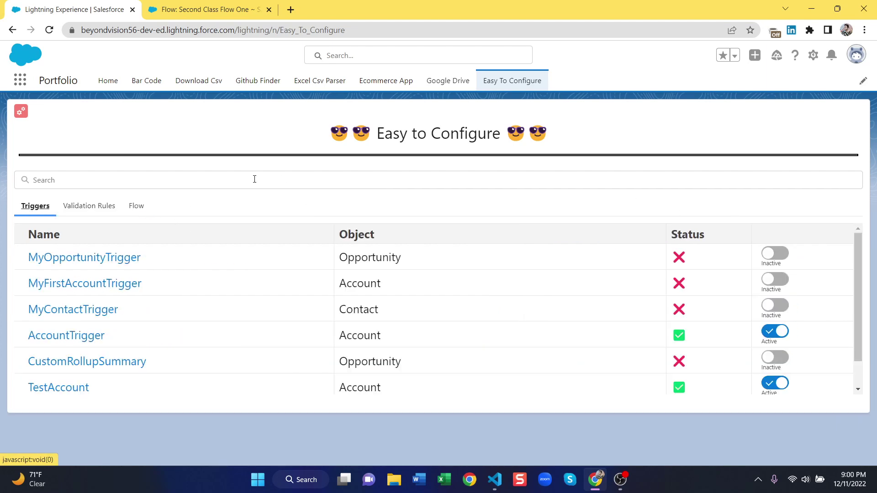